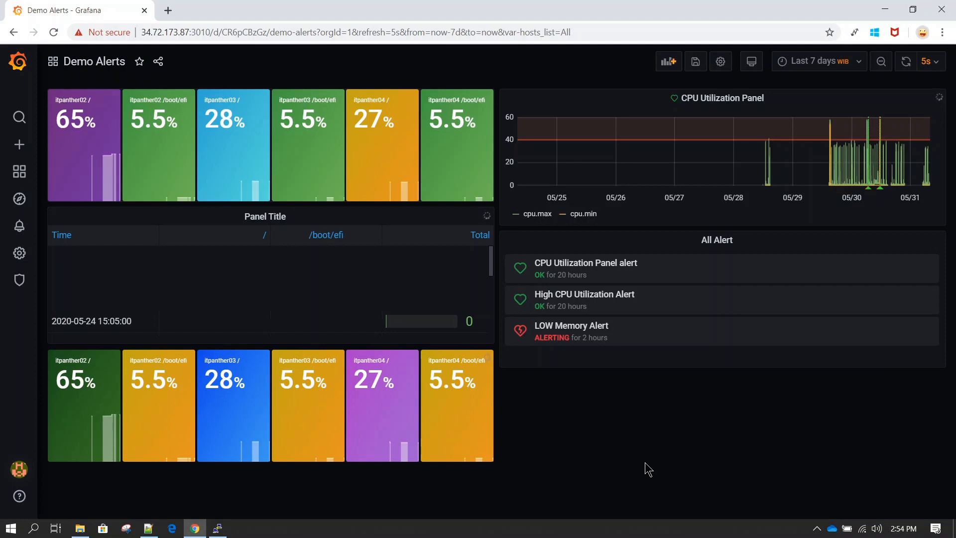
# Zoom out and open the Variables page of the Demo Alerts dashboard settings
pyautogui.scroll(2, 644, 462)
pyautogui.hscroll(-2, 644, 462)
pyautogui.scroll(1, 645, 463)
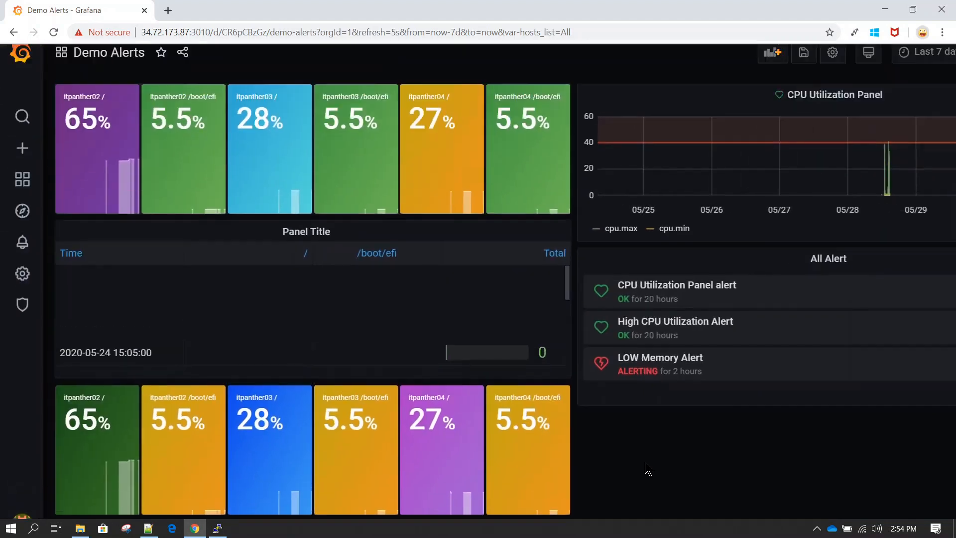
pyautogui.scroll(1, 644, 462)
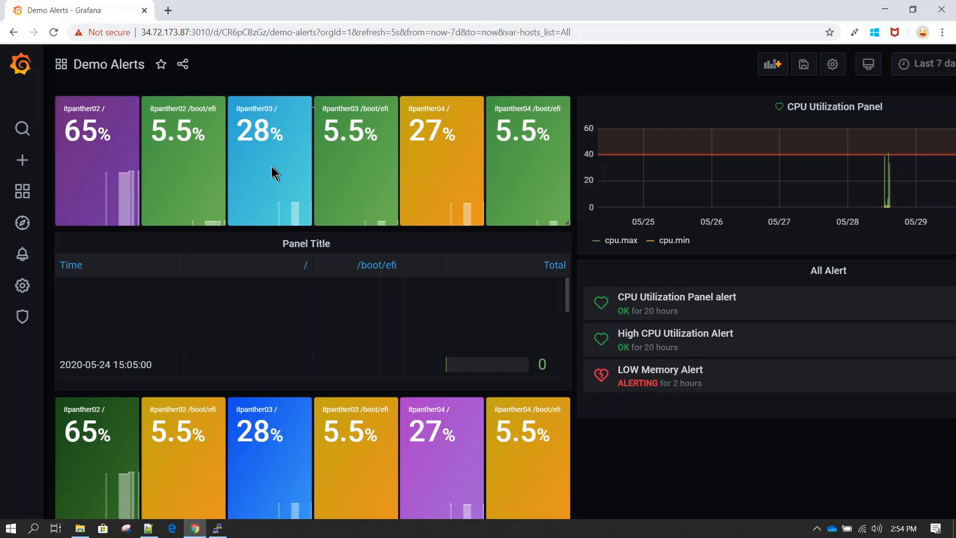
pyautogui.hotkey('ctrl', '-')
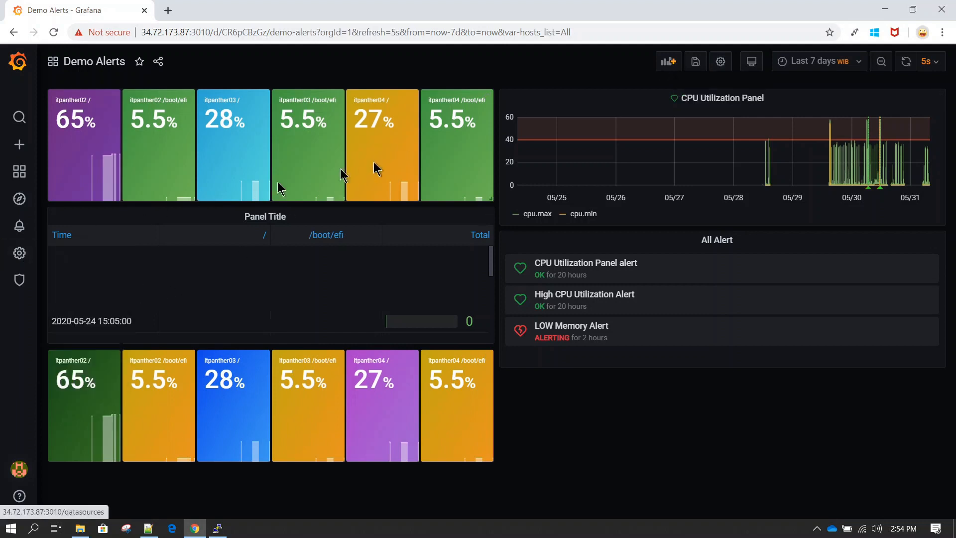
pyautogui.click(720, 62)
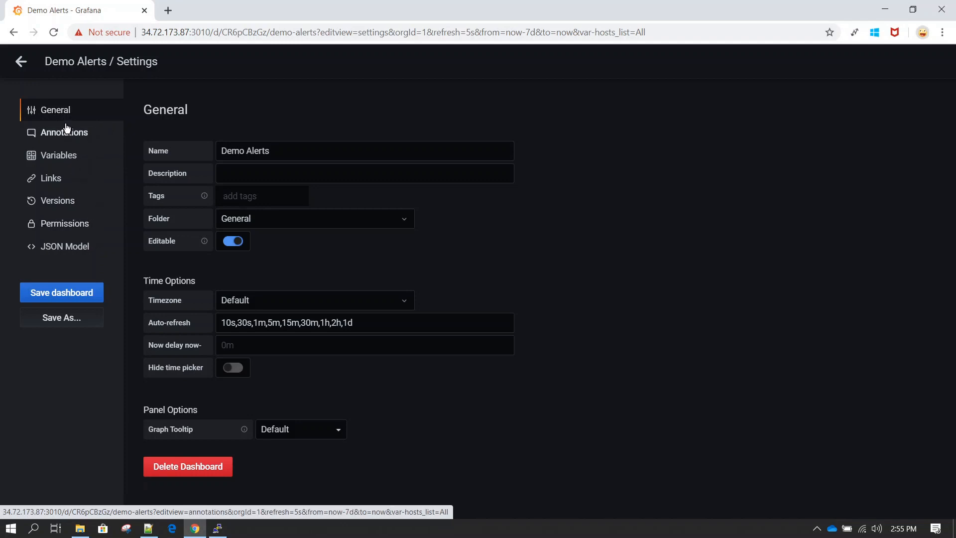
pyautogui.click(59, 157)
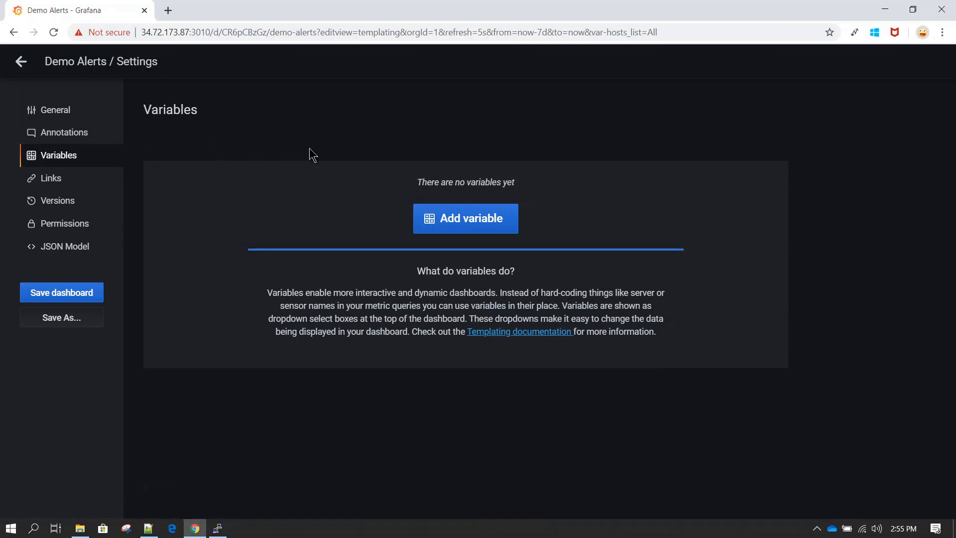
# Add a new Query-type variable named hosts_list, then bring up the Notepad++ query notes
pyautogui.click(468, 228)
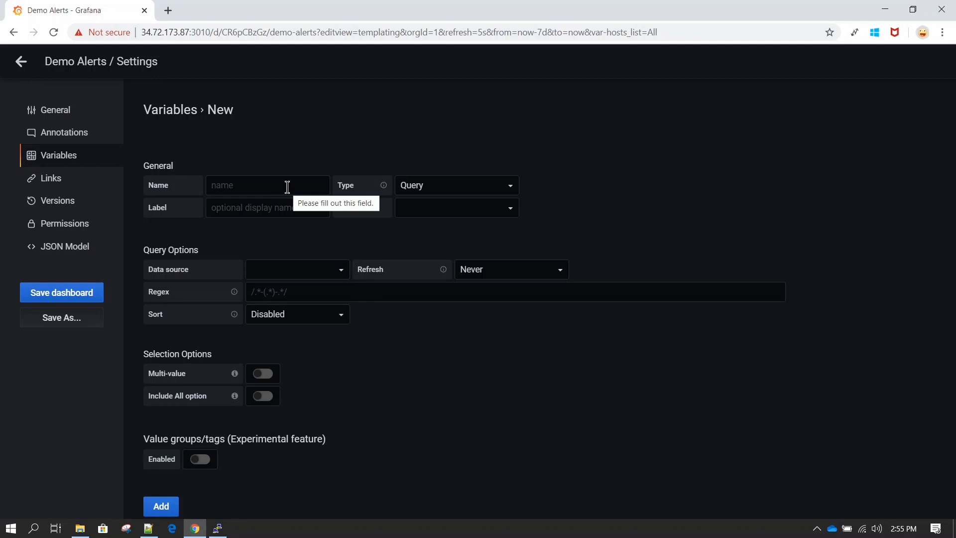
pyautogui.click(288, 187)
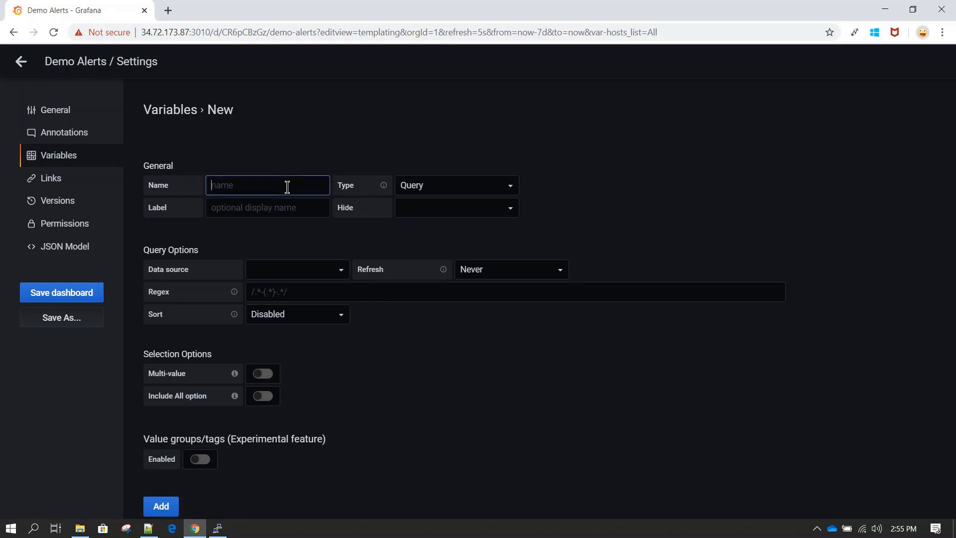
pyautogui.write('hosts_list')
pyautogui.click(458, 185)
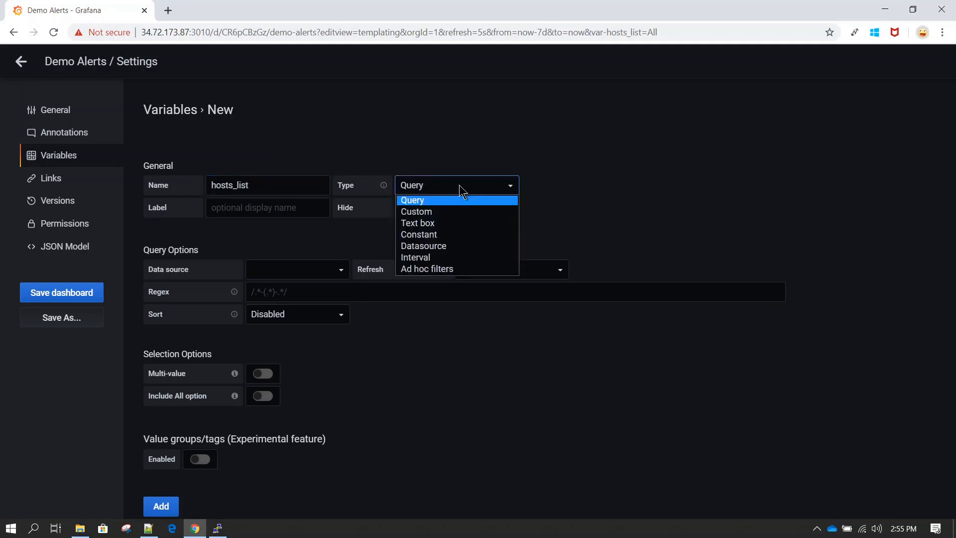
pyautogui.click(459, 187)
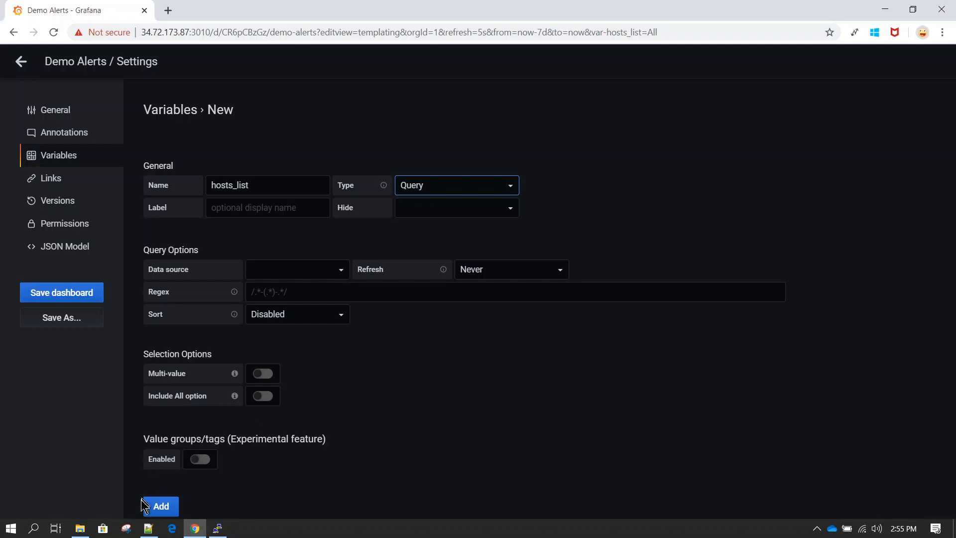
pyautogui.click(148, 528)
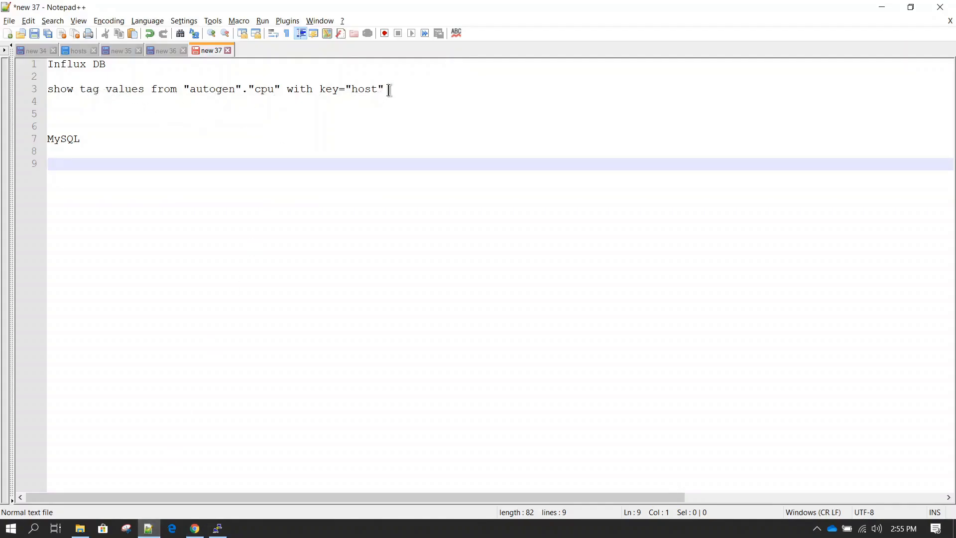
# Copy the InfluxDB show tag values query from line 3 and switch to PuTTY
pyautogui.moveTo(391, 90); pyautogui.dragTo(39, 92)
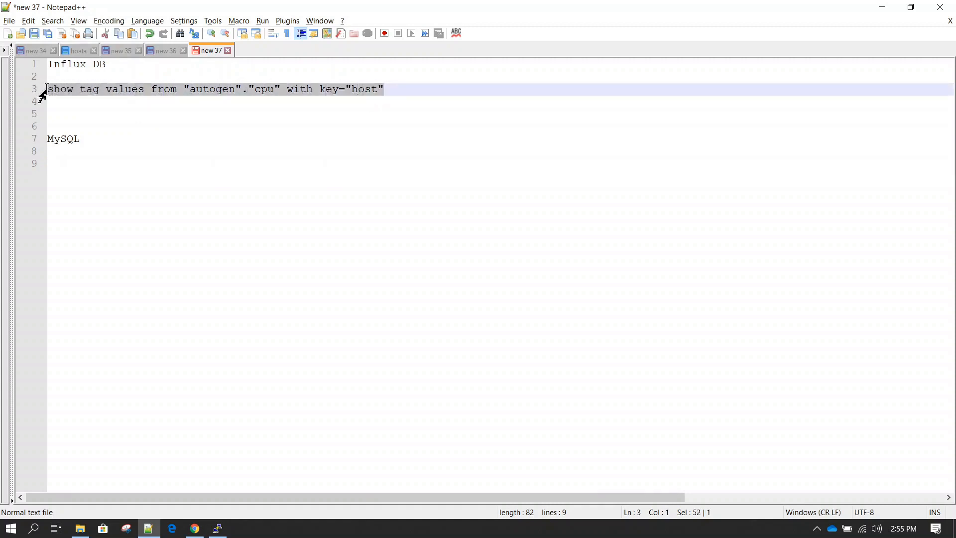
pyautogui.keyDown('ctrl'); pyautogui.scroll(1, 161, 121); pyautogui.keyUp('ctrl')
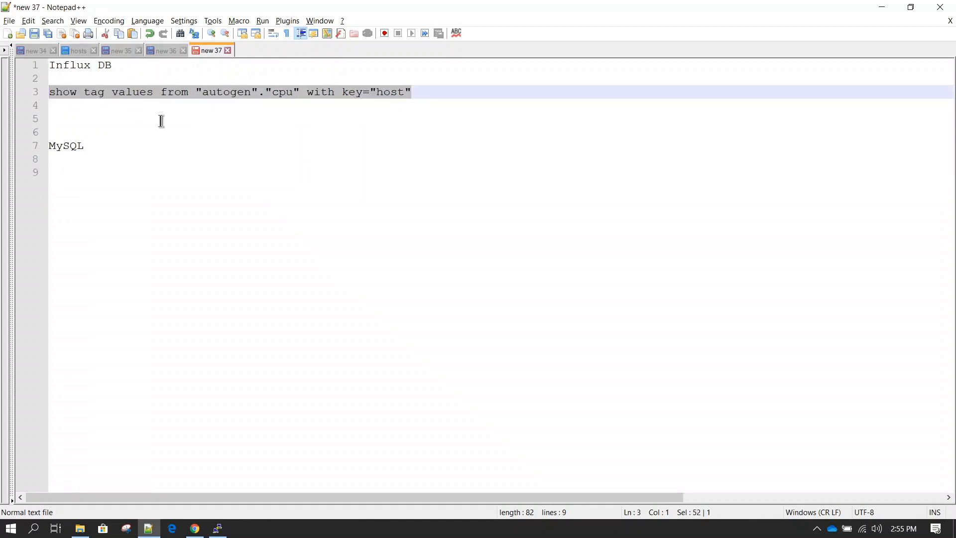
pyautogui.click(132, 91)
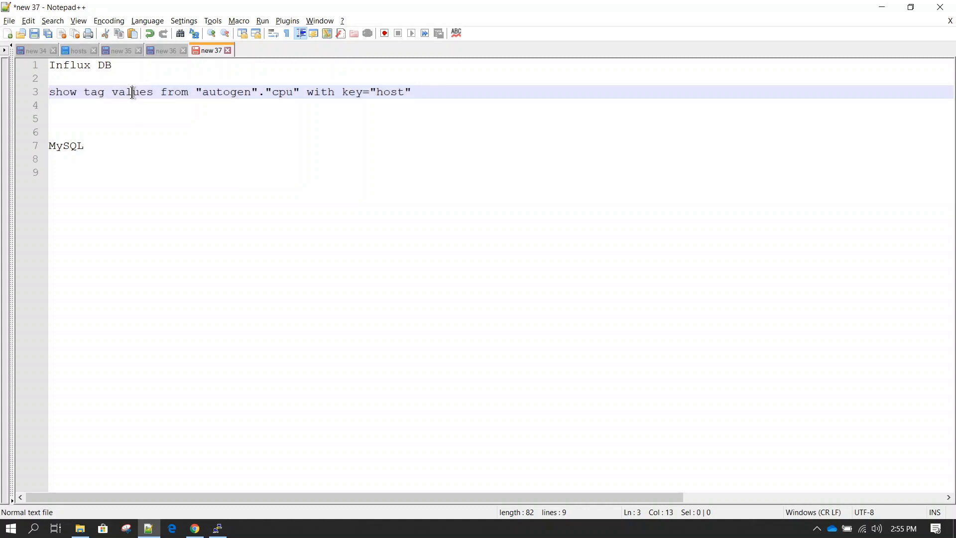
pyautogui.click(100, 149)
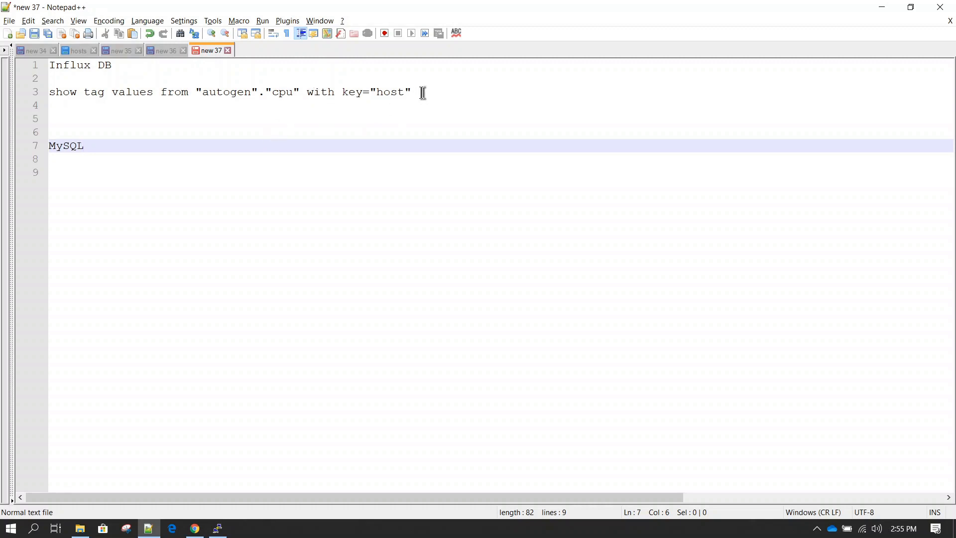
pyautogui.moveTo(418, 93); pyautogui.dragTo(40, 96)
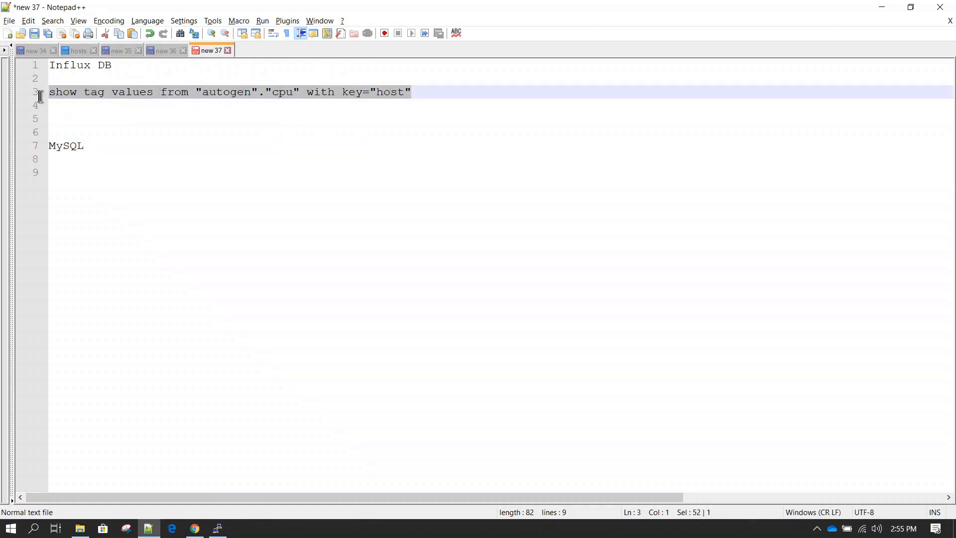
pyautogui.rightClick(98, 99)
pyautogui.click(133, 113)
pyautogui.click(218, 528)
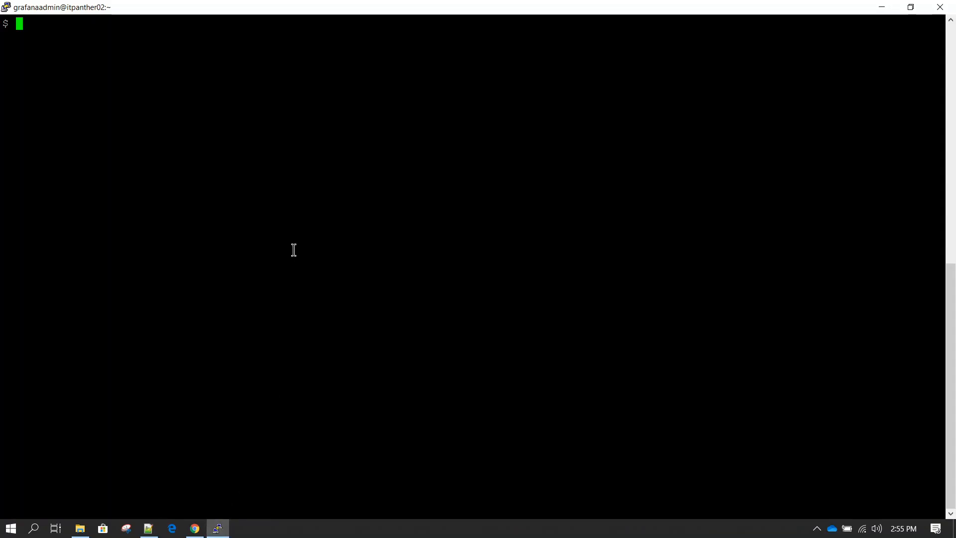
# In the influx shell, use telegraf and run the pasted query, listing itpanther02, itpanther03, itpanther04
pyautogui.write('influx')
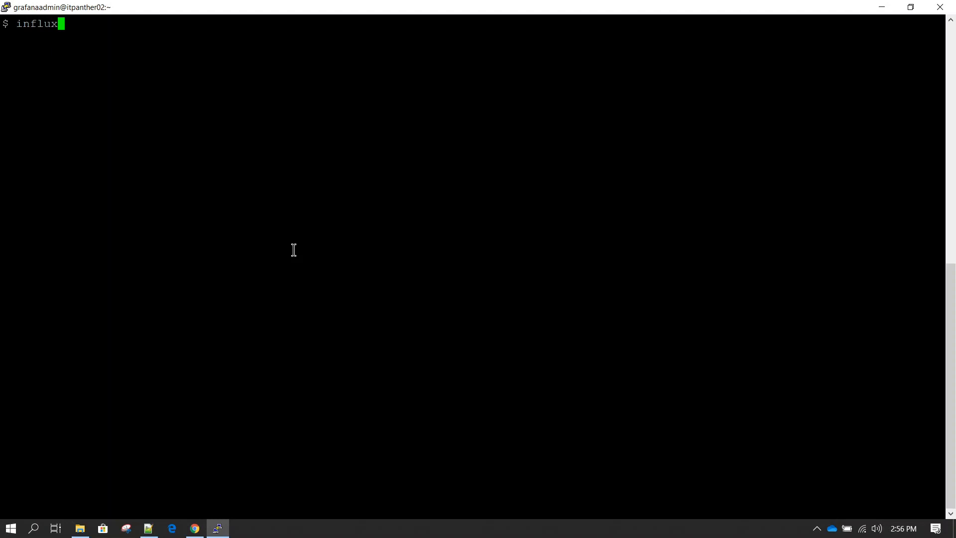
pyautogui.press('Return')
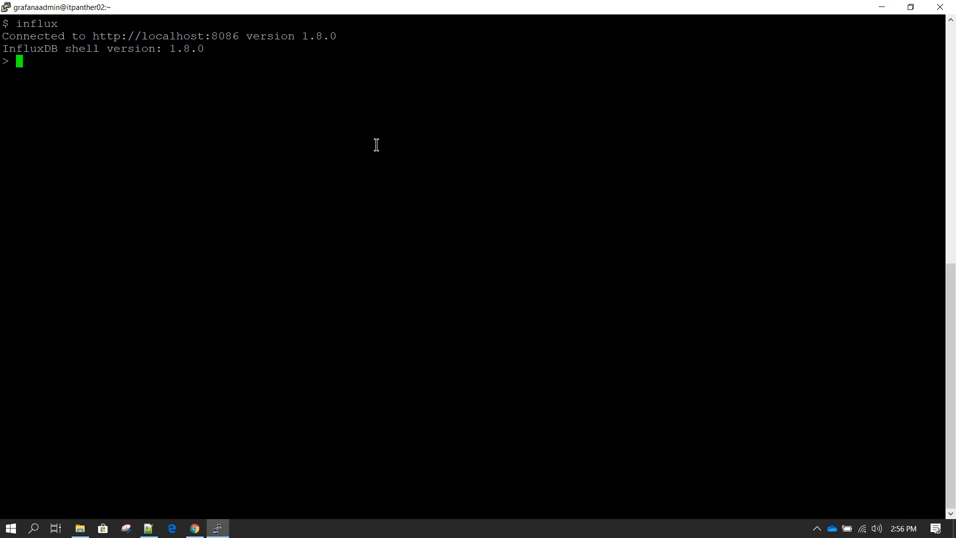
pyautogui.write('use telegraf;')
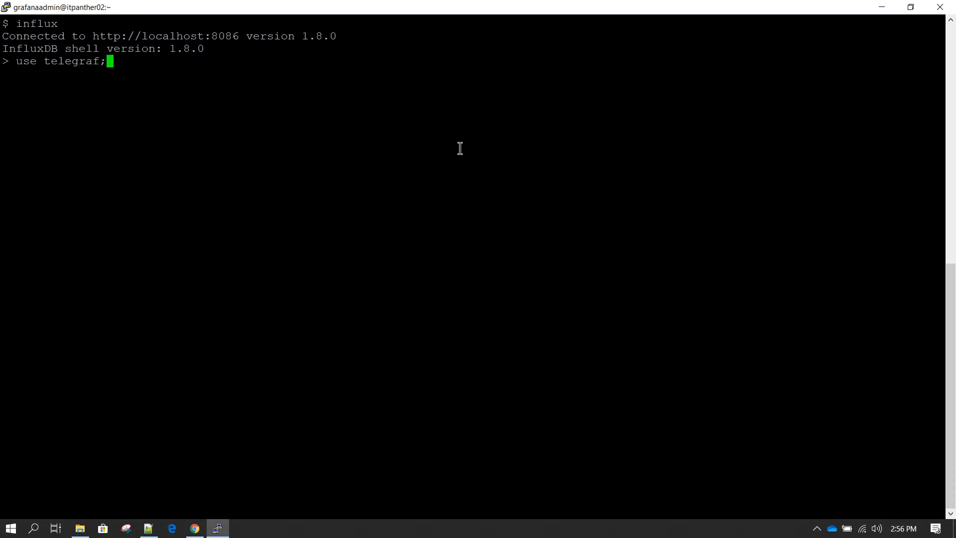
pyautogui.press('Return')
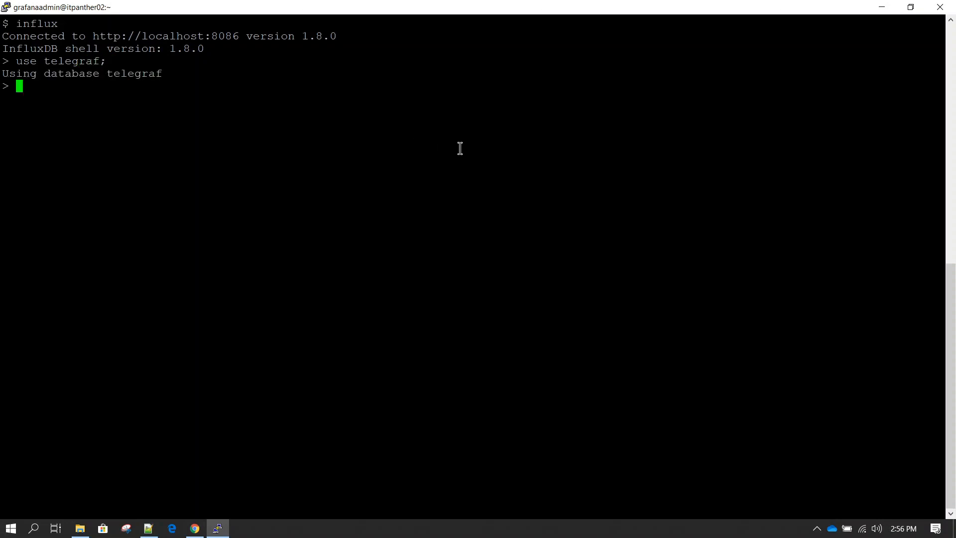
pyautogui.rightClick(460, 148)
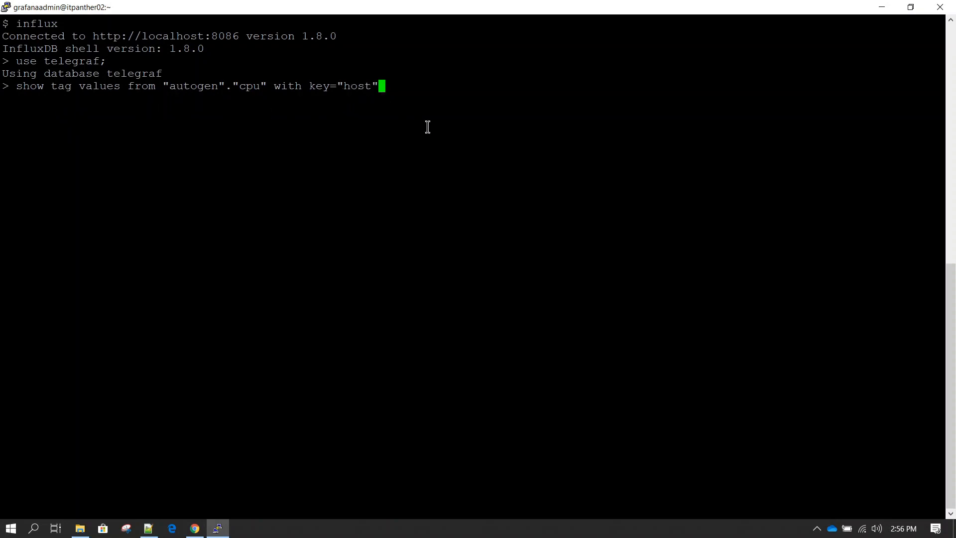
pyautogui.press('Return')
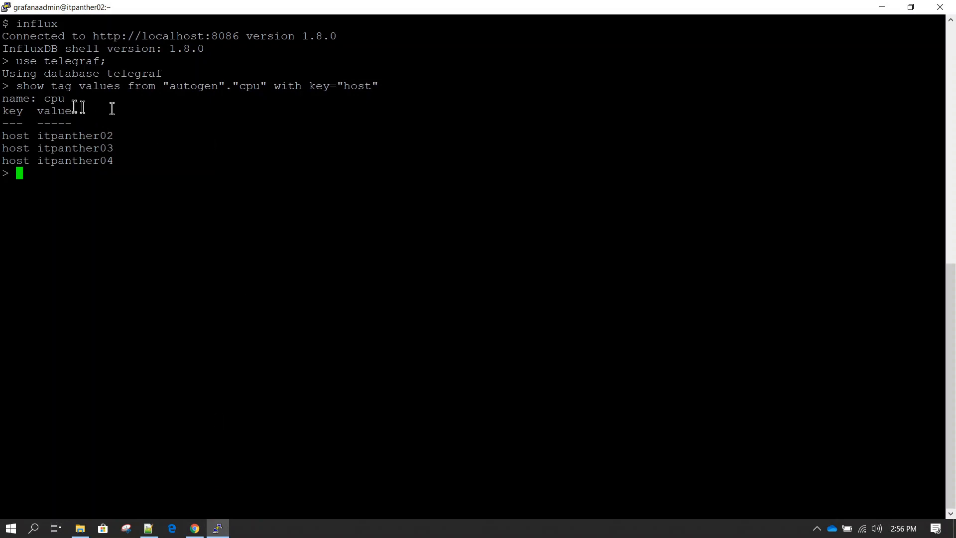
pyautogui.click(195, 528)
# Give hosts_list the InfluxDB_demo data source and the pasted host query, previewing the three hosts
pyautogui.scroll(-1, 488, 361)
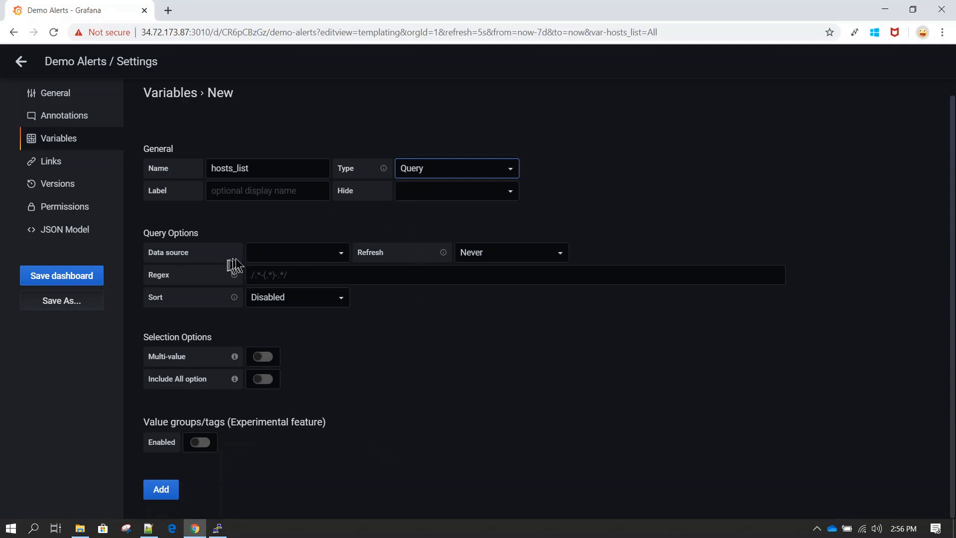
pyautogui.click(347, 254)
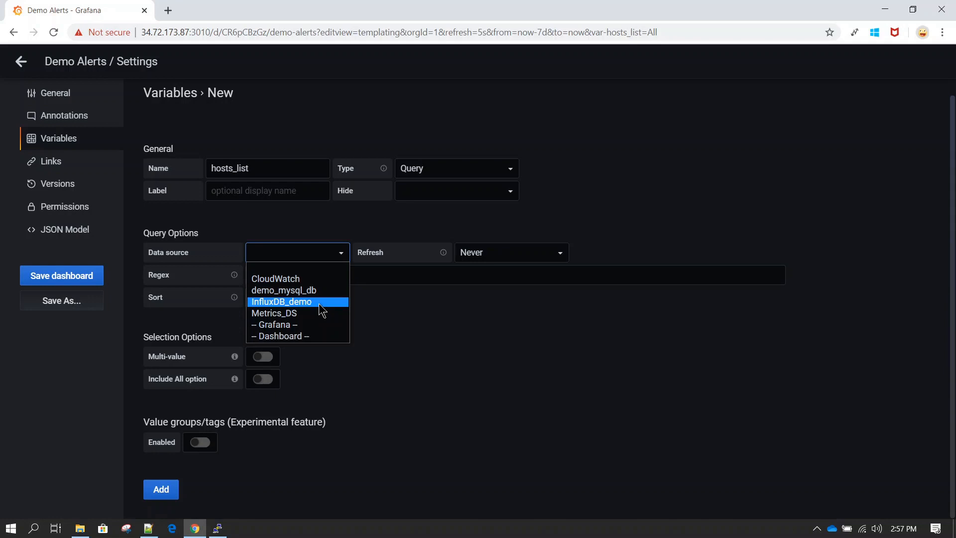
pyautogui.click(319, 303)
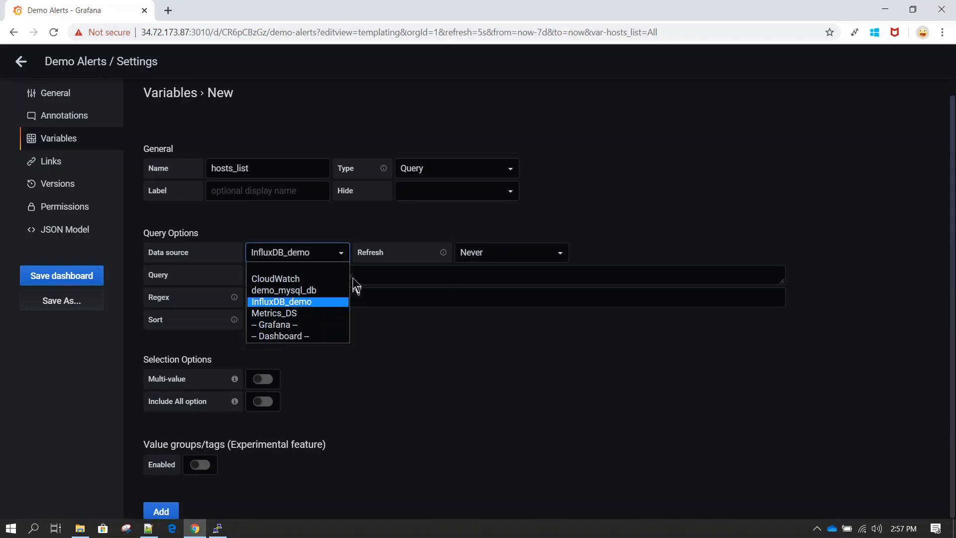
pyautogui.click(383, 277)
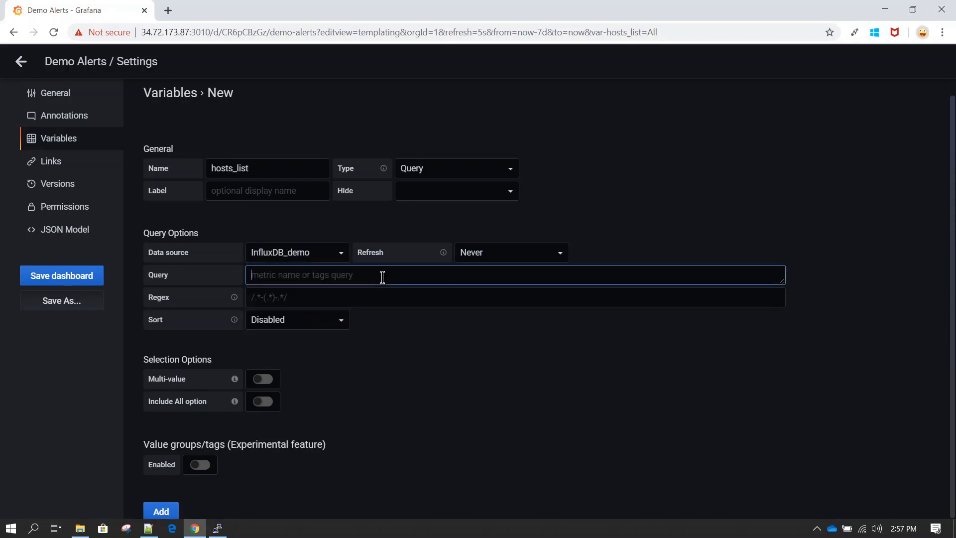
pyautogui.hotkey('ctrl', 'v')
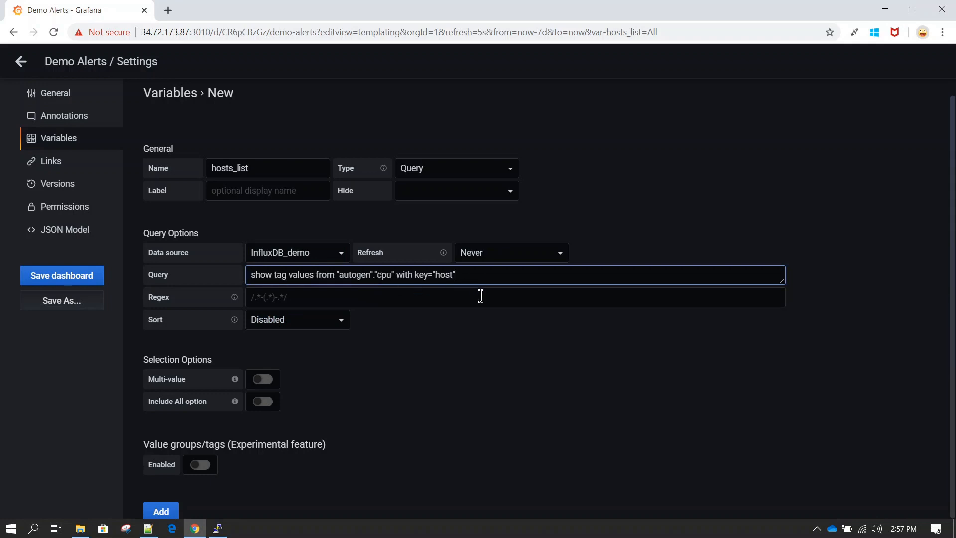
pyautogui.scroll(-1, 476, 377)
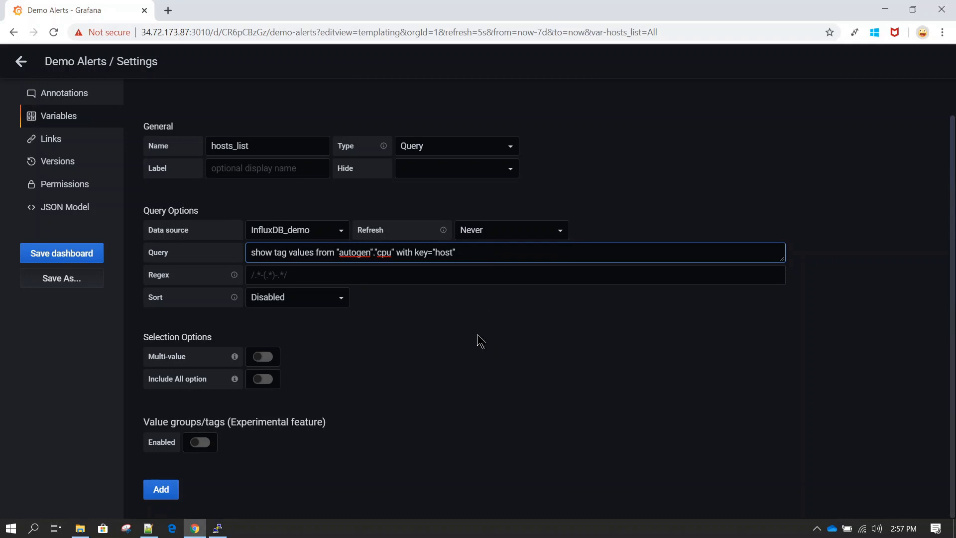
pyautogui.click(479, 334)
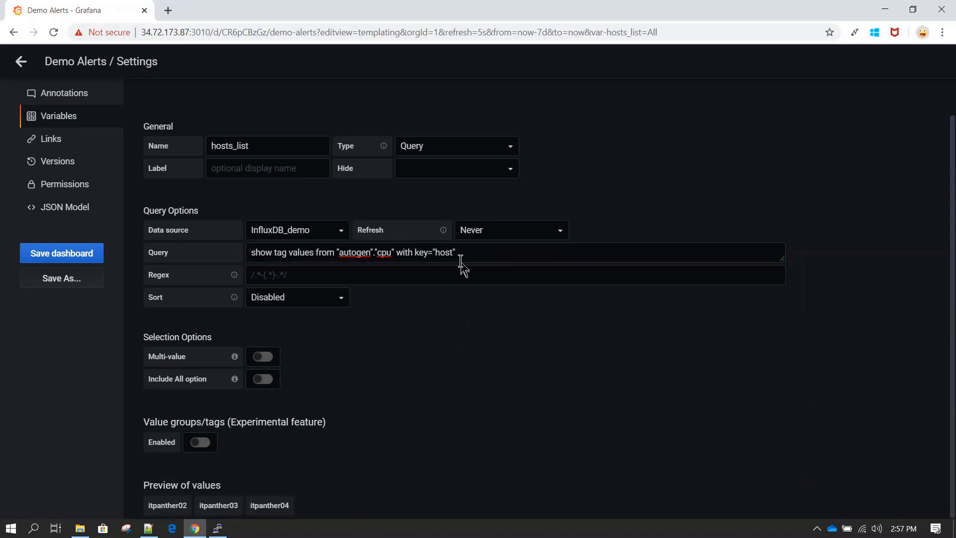
pyautogui.scroll(-2, 461, 307)
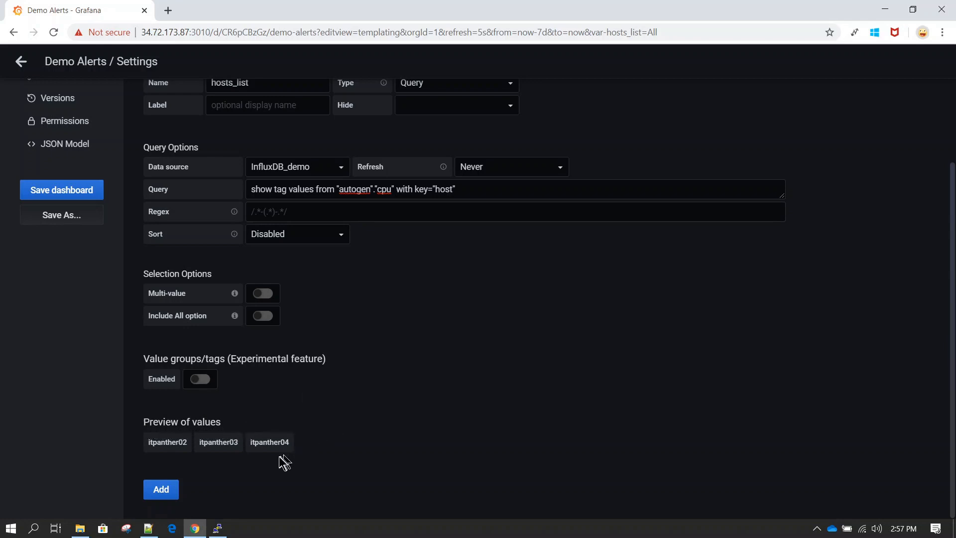
pyautogui.click(220, 527)
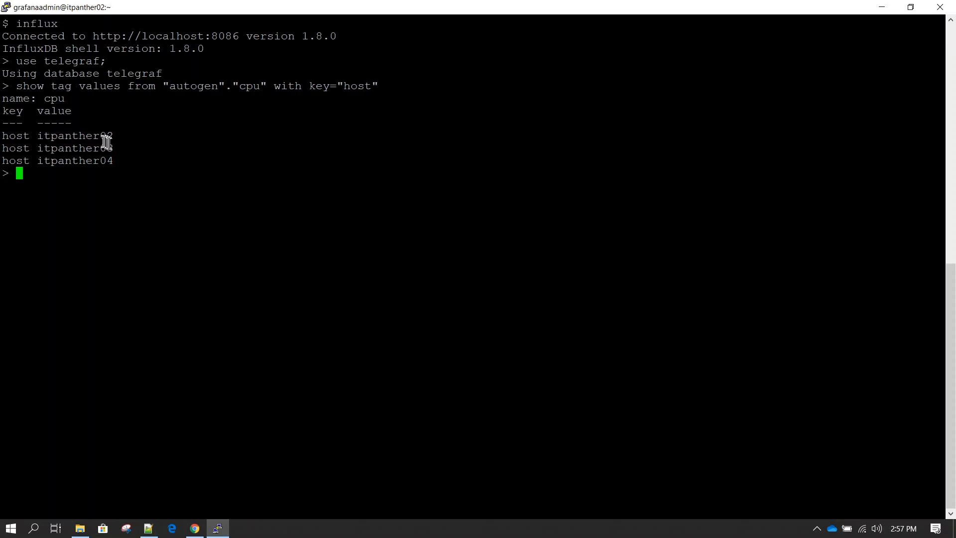
# After checking the host list in PuTTY, return to the Grafana hosts_list variable settings
pyautogui.click(194, 528)
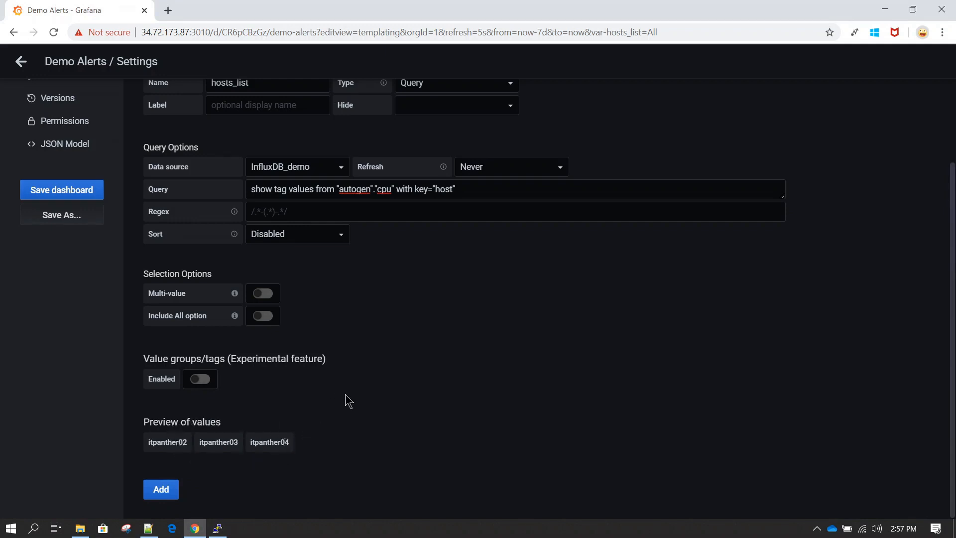
# Save the Demo Alerts dashboard with hosts_list and return to it, picker showing itpanther02
pyautogui.scroll(2, 348, 400)
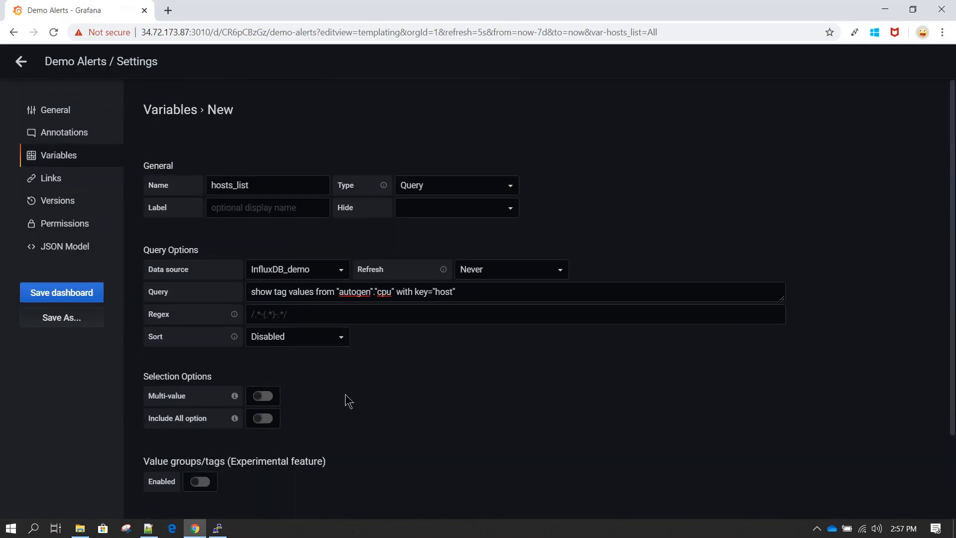
pyautogui.scroll(-2, 349, 400)
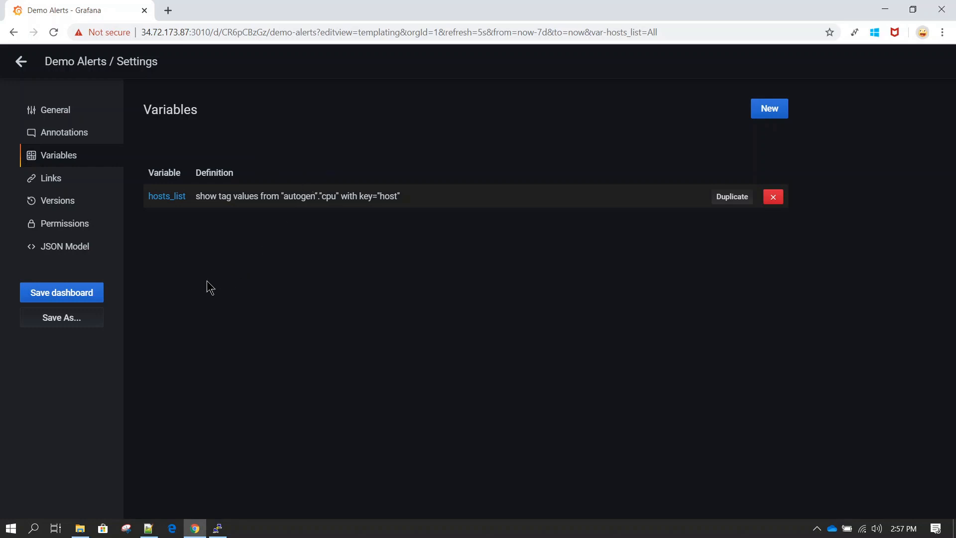
pyautogui.click(76, 293)
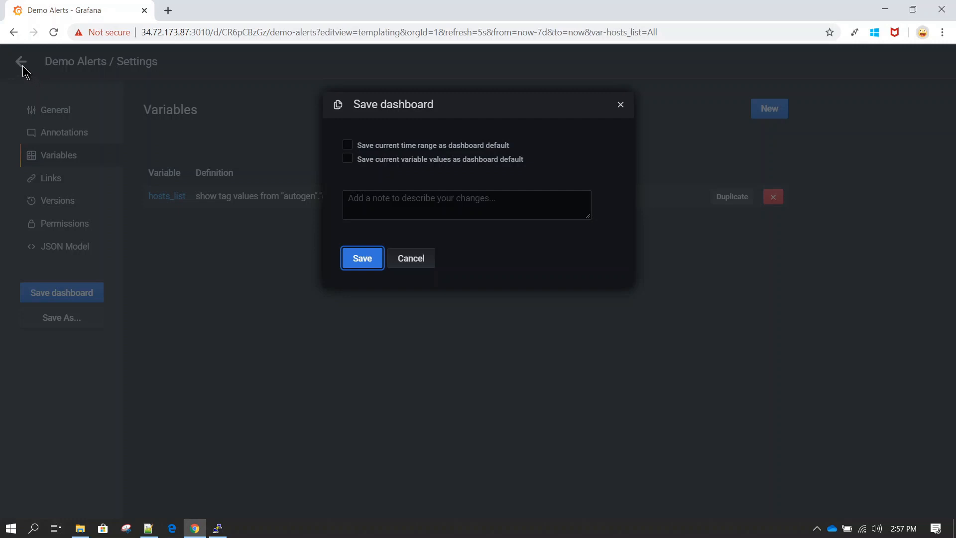
pyautogui.click(362, 258)
pyautogui.click(21, 63)
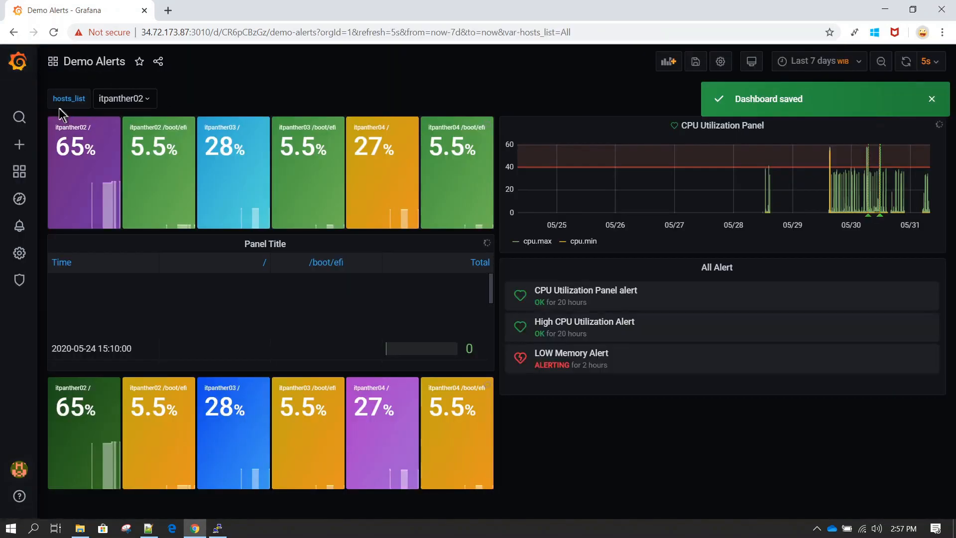
# Choose itpanther03 in the dashboard's hosts_list dropdown
pyautogui.click(145, 103)
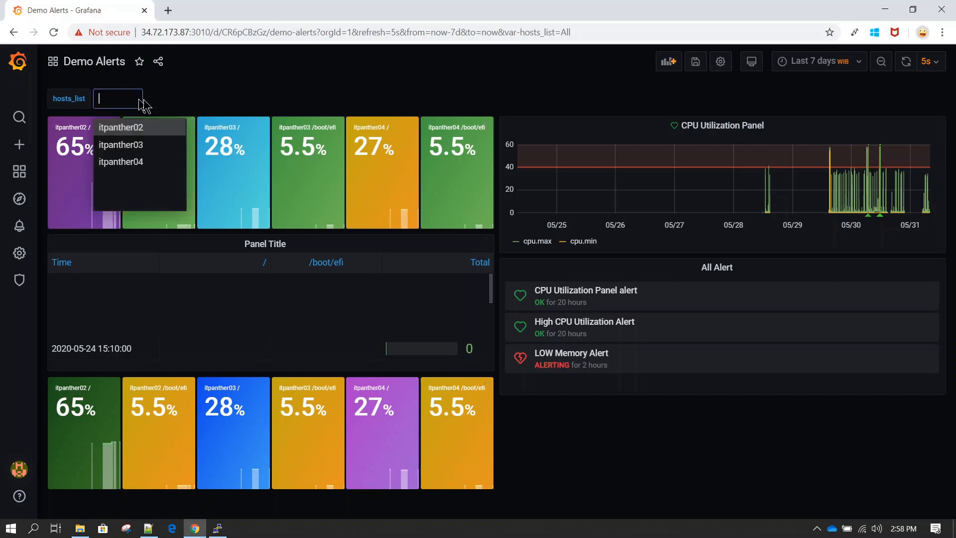
pyautogui.click(130, 145)
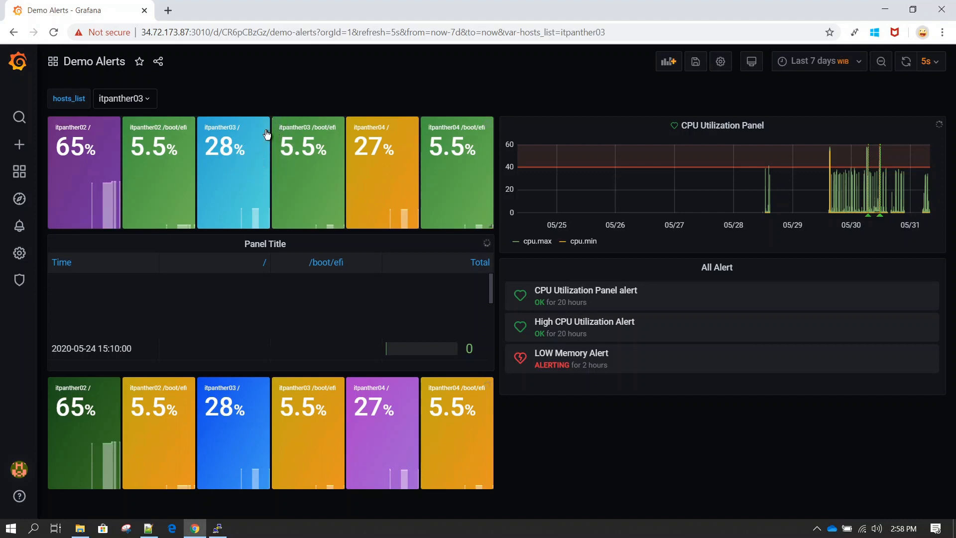
# Edit the top stat panel query to filter WHERE host =~ /^$hosts_list$/
pyautogui.click(269, 122)
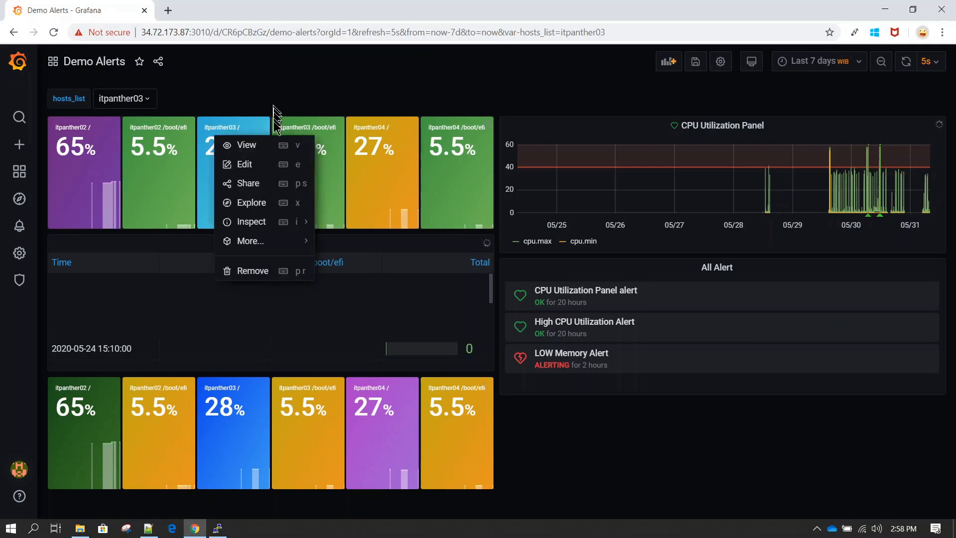
pyautogui.click(247, 168)
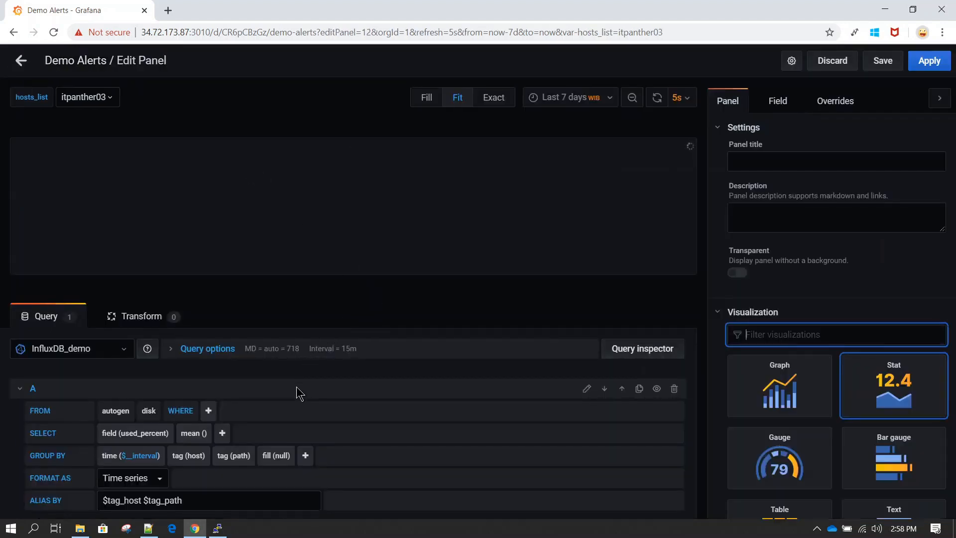
pyautogui.scroll(-1, 297, 393)
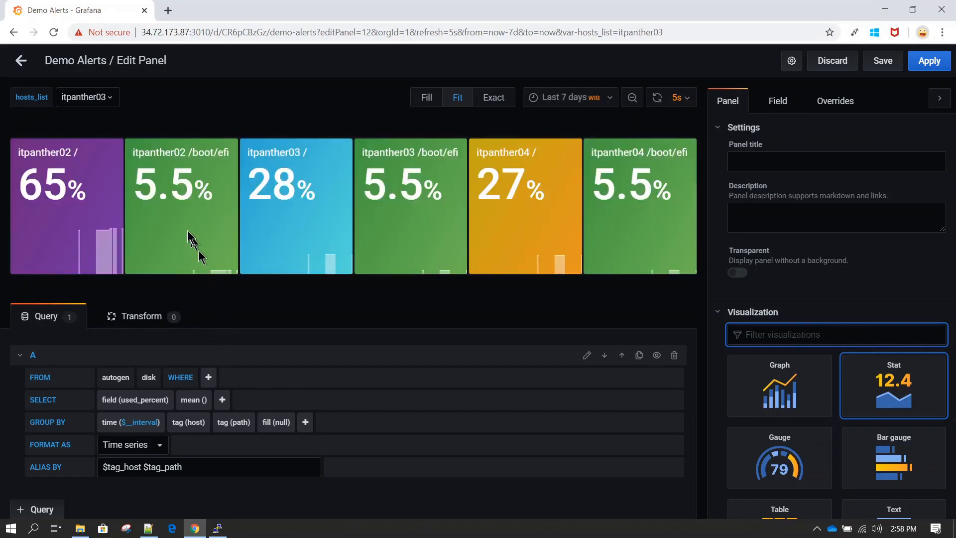
pyautogui.click(209, 378)
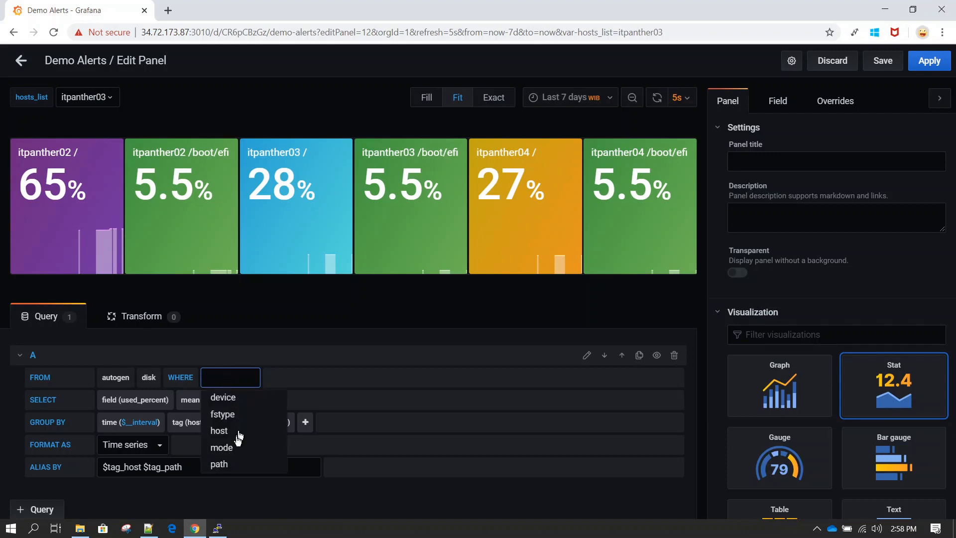
pyautogui.click(229, 432)
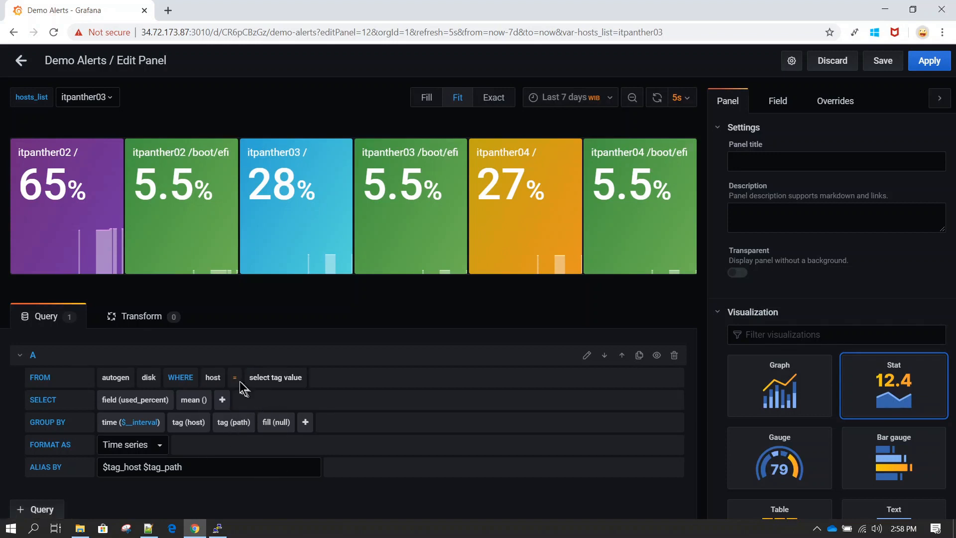
pyautogui.click(265, 382)
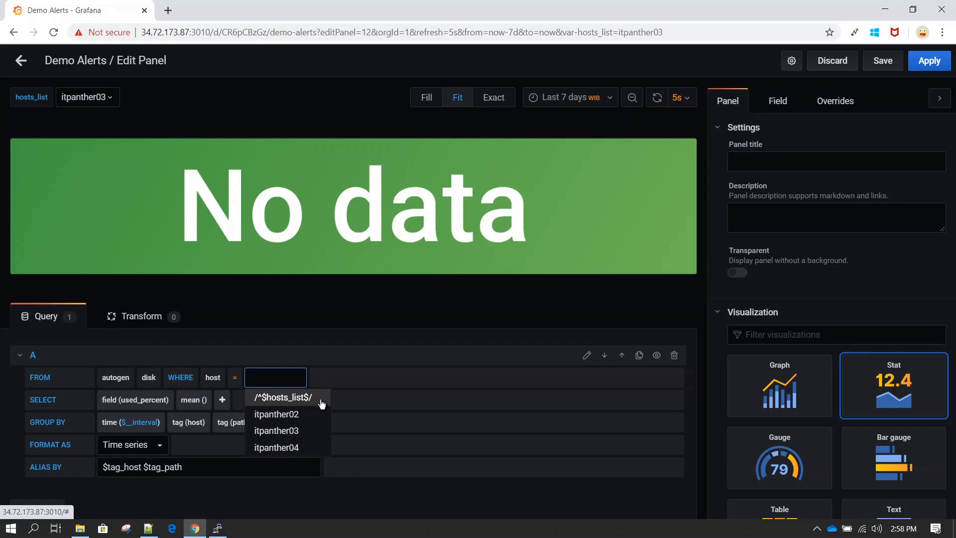
pyautogui.click(320, 399)
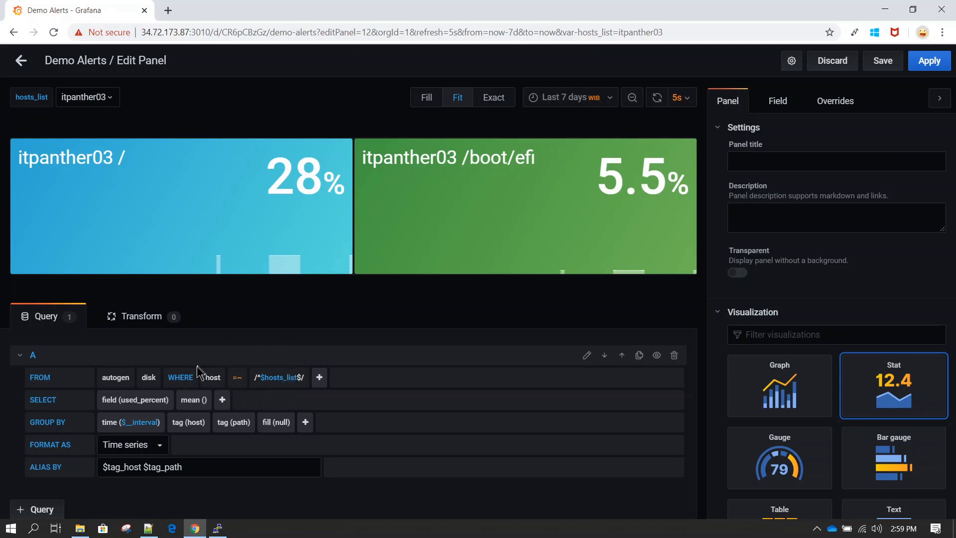
# Switch hosts_list to itpanther02 so the panel shows its 65% and 5.5% disk usage
pyautogui.click(114, 101)
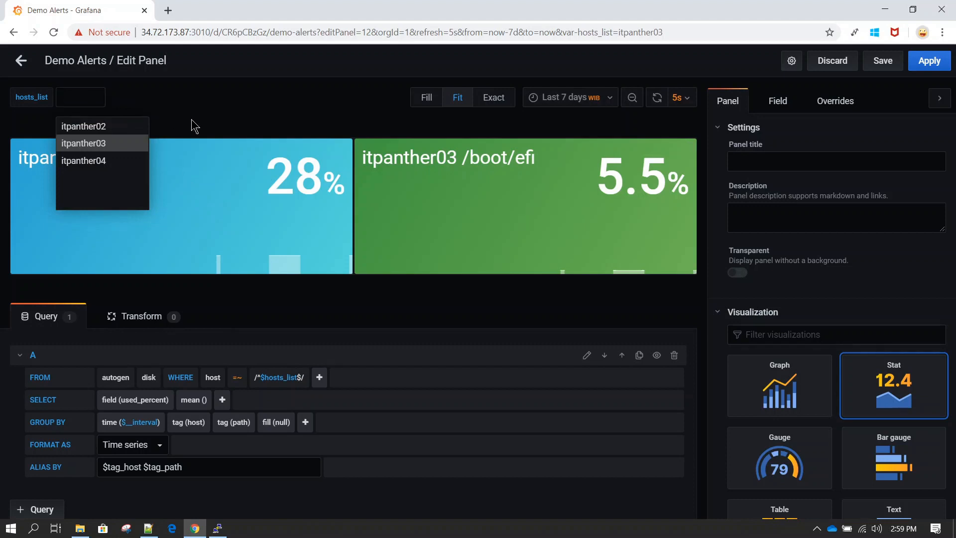
pyautogui.click(239, 194)
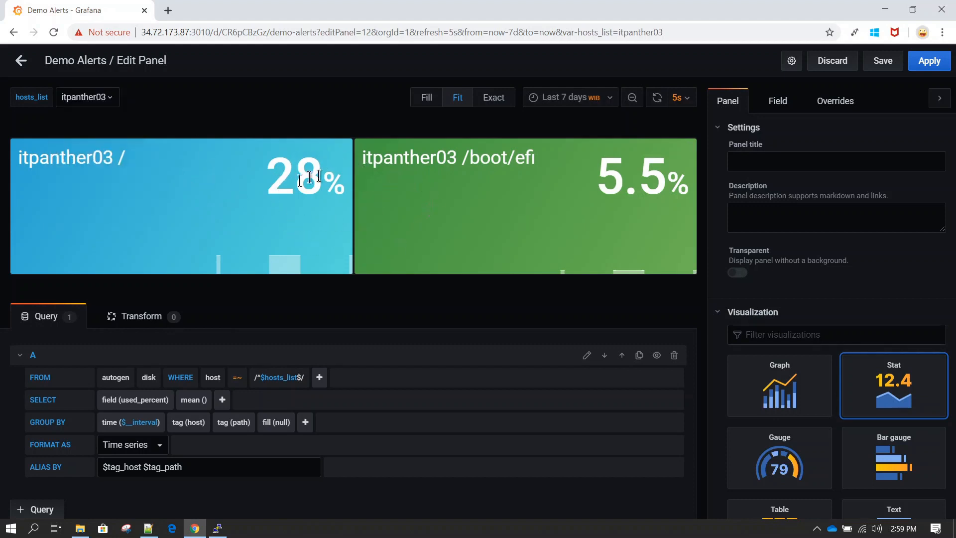
pyautogui.click(117, 99)
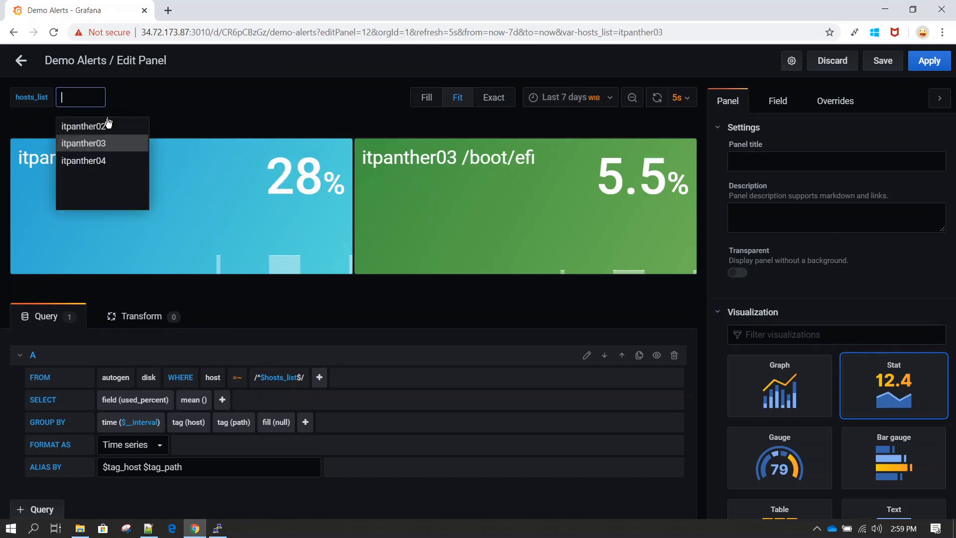
pyautogui.click(102, 126)
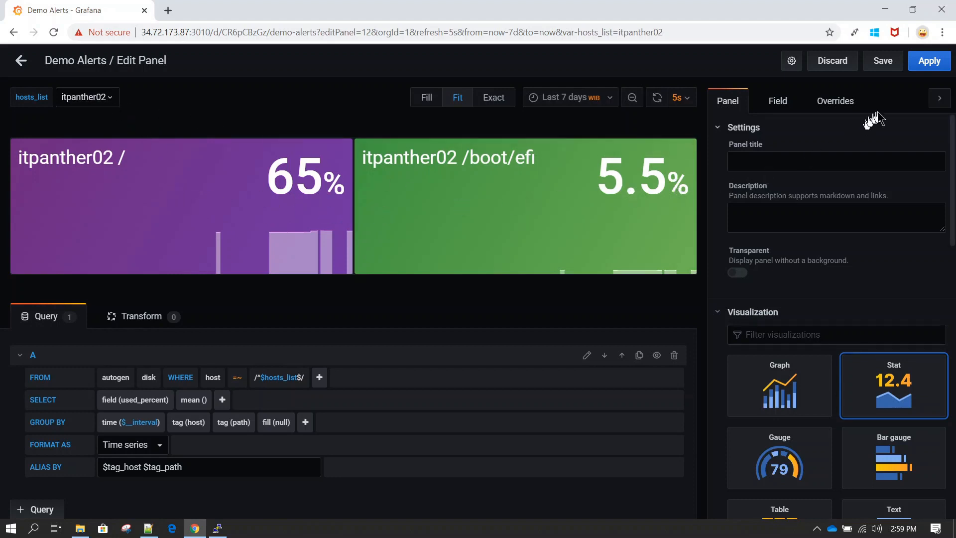
# Back on the dashboard, try itpanther04, then leave hosts_list on itpanther03 (28%, 5.5%)
pyautogui.click(924, 68)
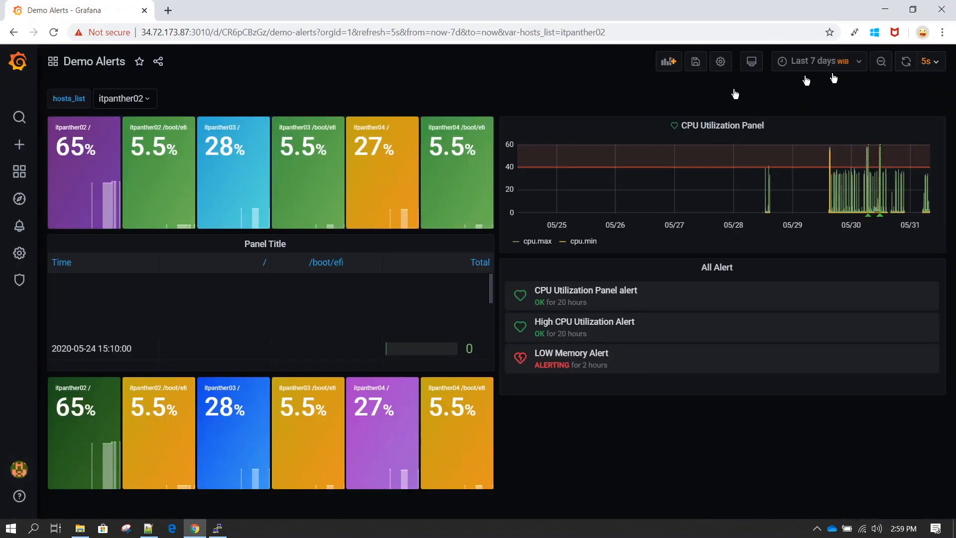
pyautogui.click(149, 99)
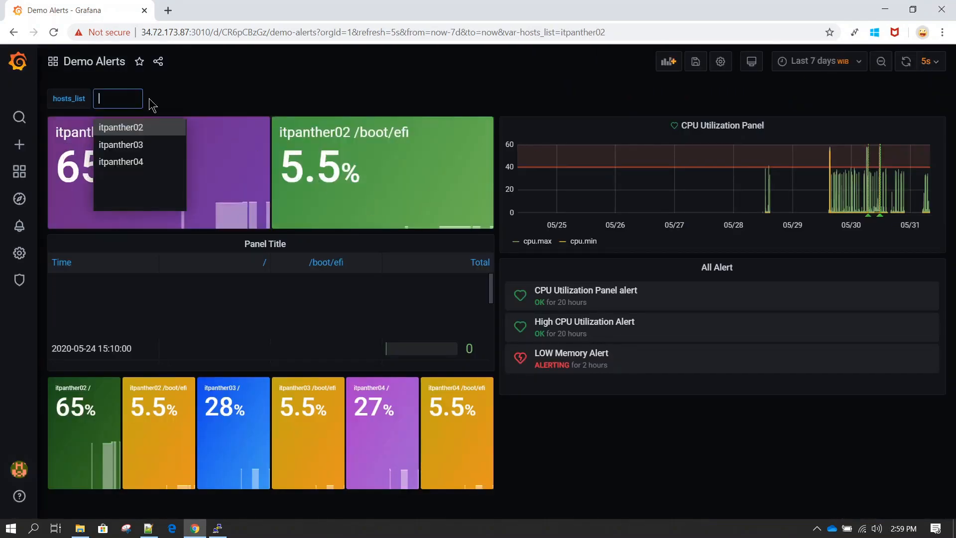
pyautogui.click(133, 162)
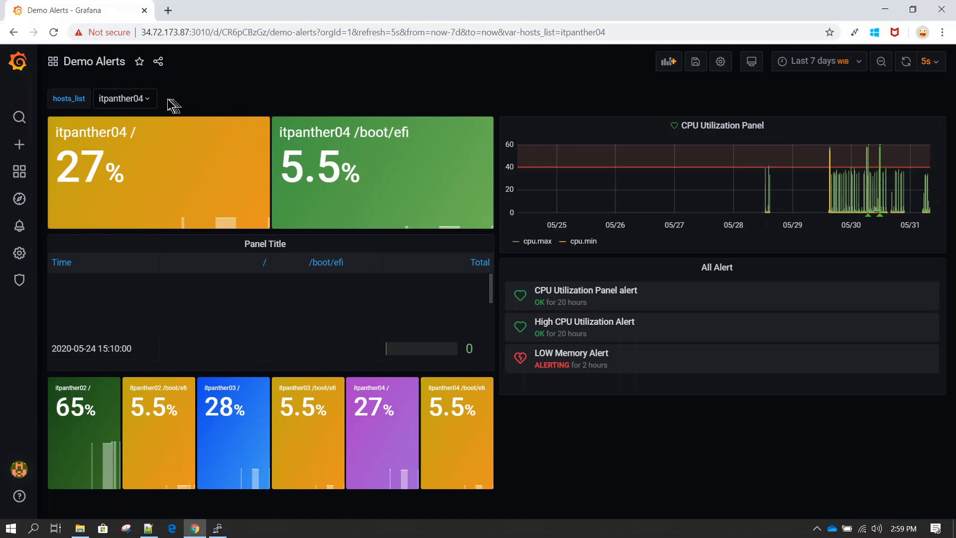
pyautogui.click(151, 101)
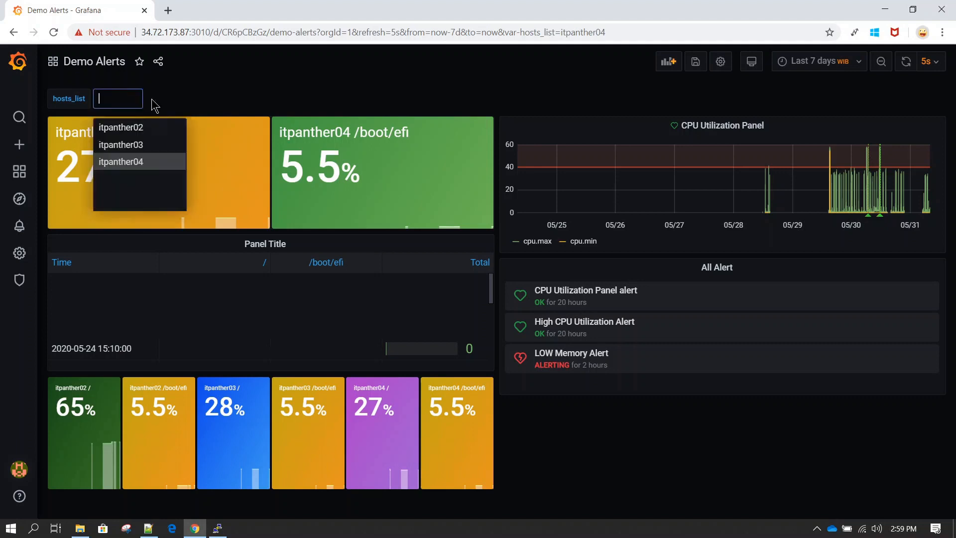
pyautogui.click(133, 145)
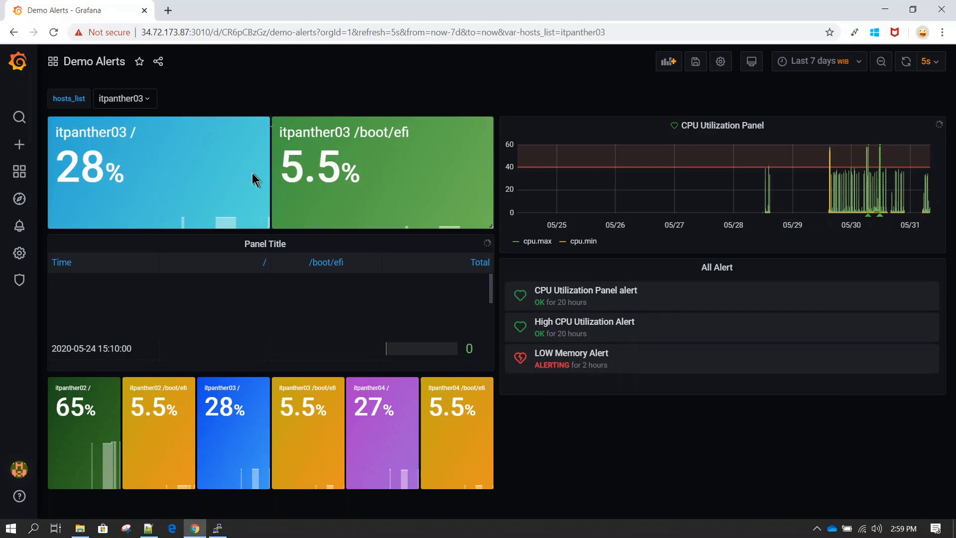
pyautogui.click(149, 99)
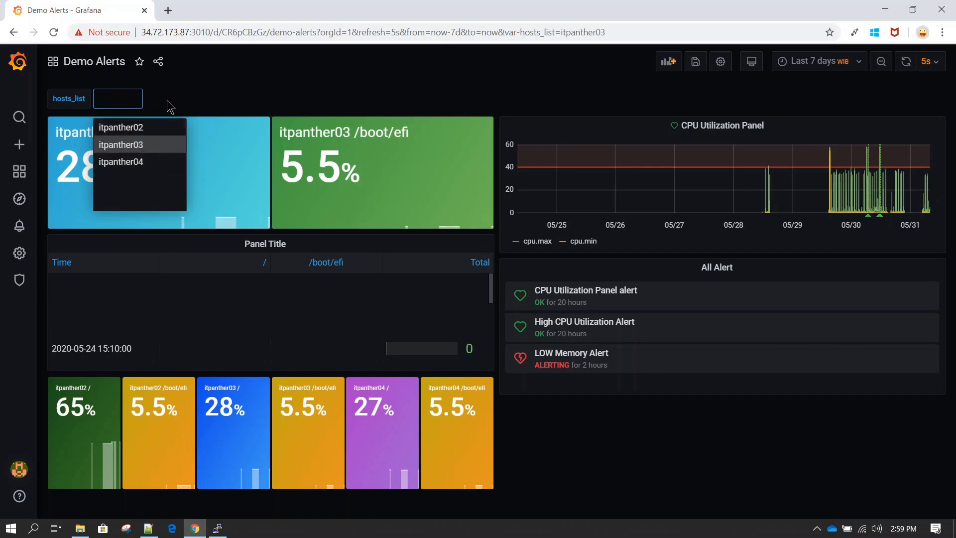
pyautogui.click(199, 105)
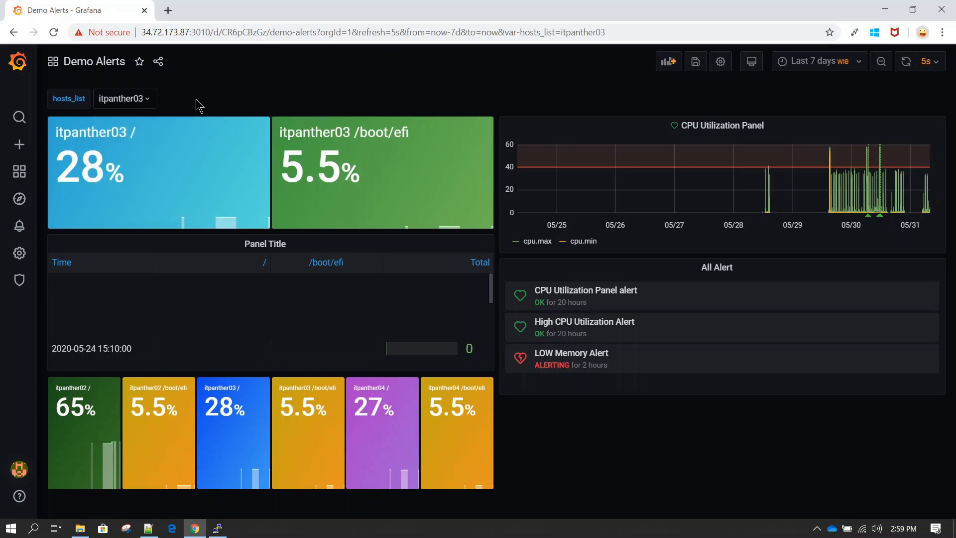
# Turn on Multi-value for the hosts_list dashboard variable and apply the change
pyautogui.click(721, 62)
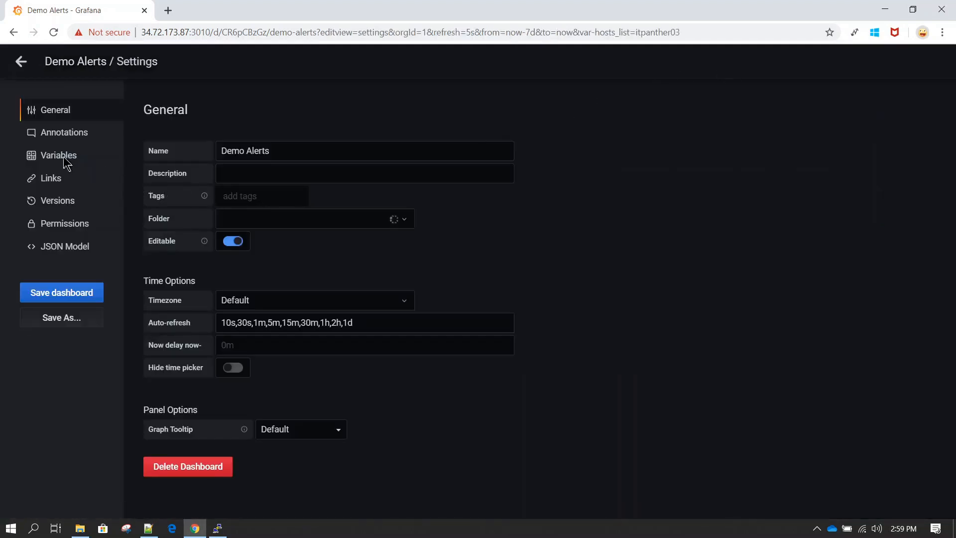
pyautogui.click(63, 159)
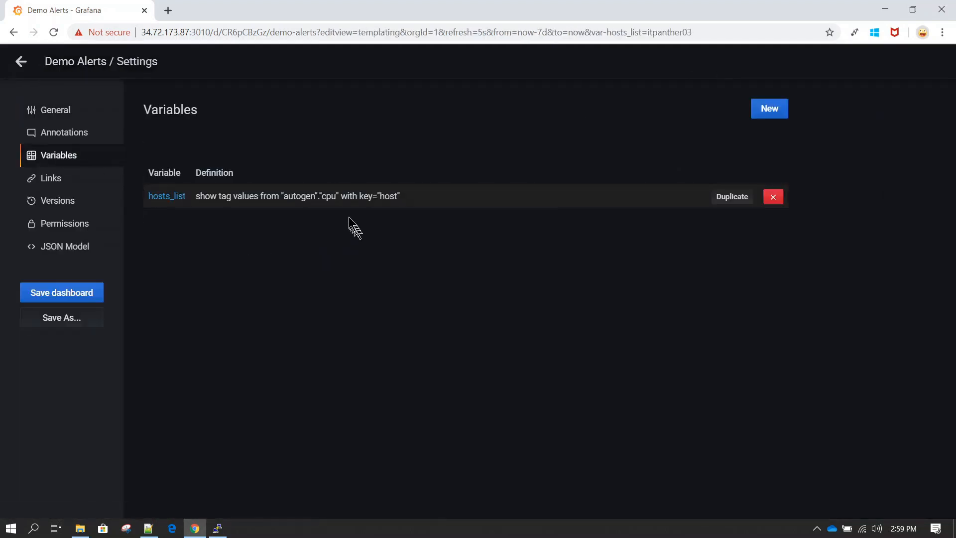
pyautogui.click(206, 202)
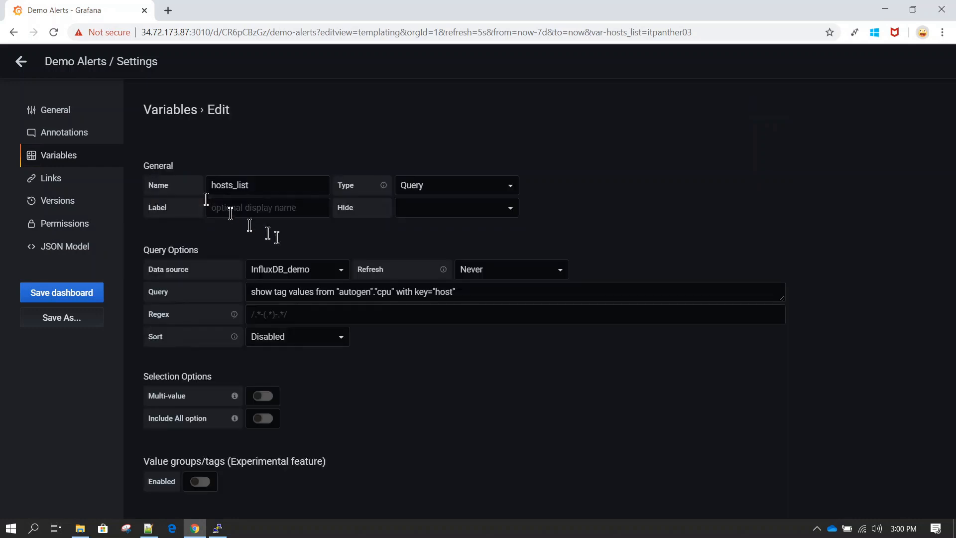
pyautogui.scroll(-2, 404, 367)
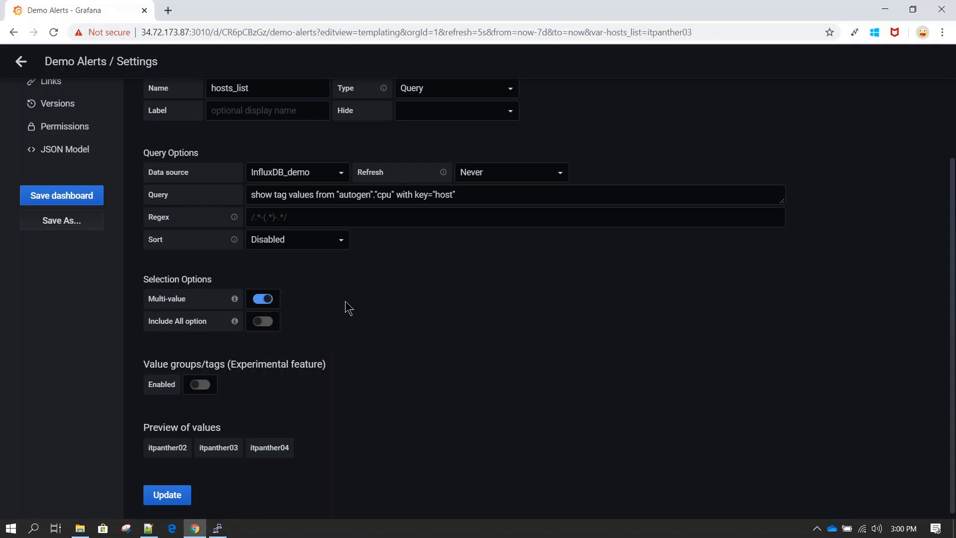
pyautogui.scroll(-1, 349, 309)
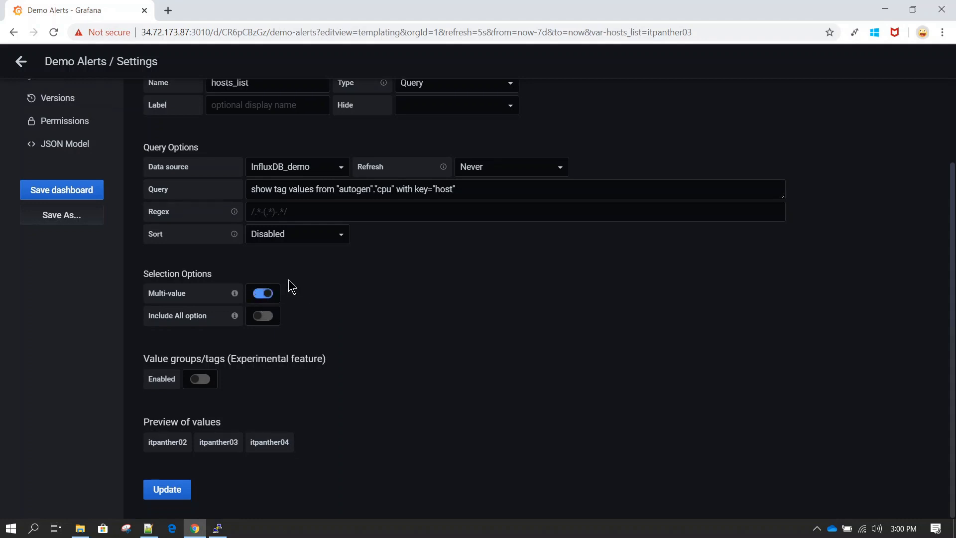
pyautogui.click(180, 499)
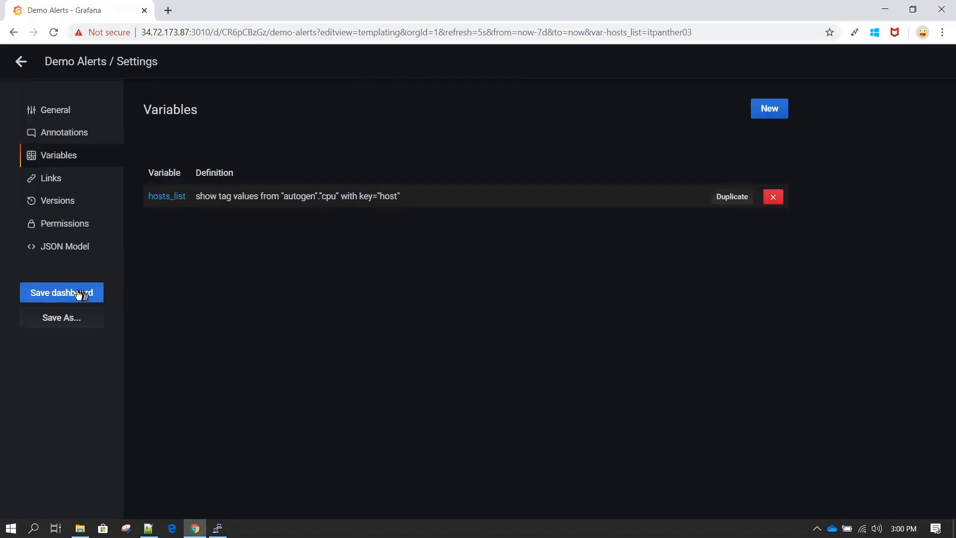
# Save the dashboard, return to Demo Alerts, and open the hosts_list dropdown
pyautogui.click(76, 292)
pyautogui.click(363, 259)
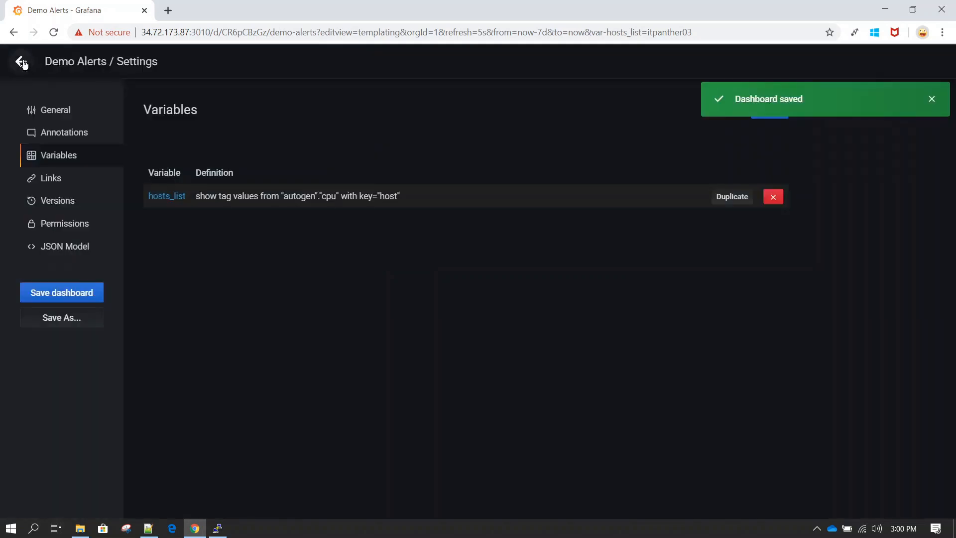
pyautogui.click(21, 62)
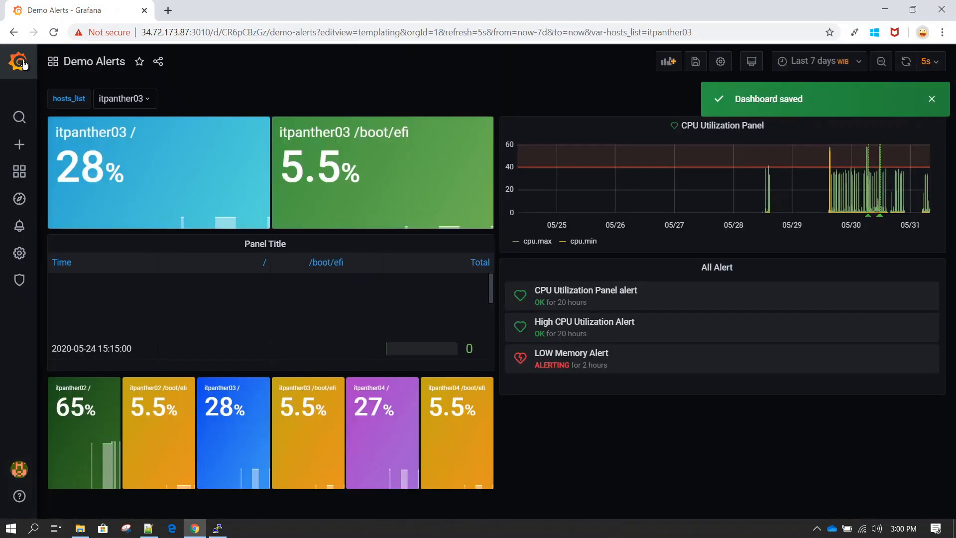
pyautogui.click(152, 102)
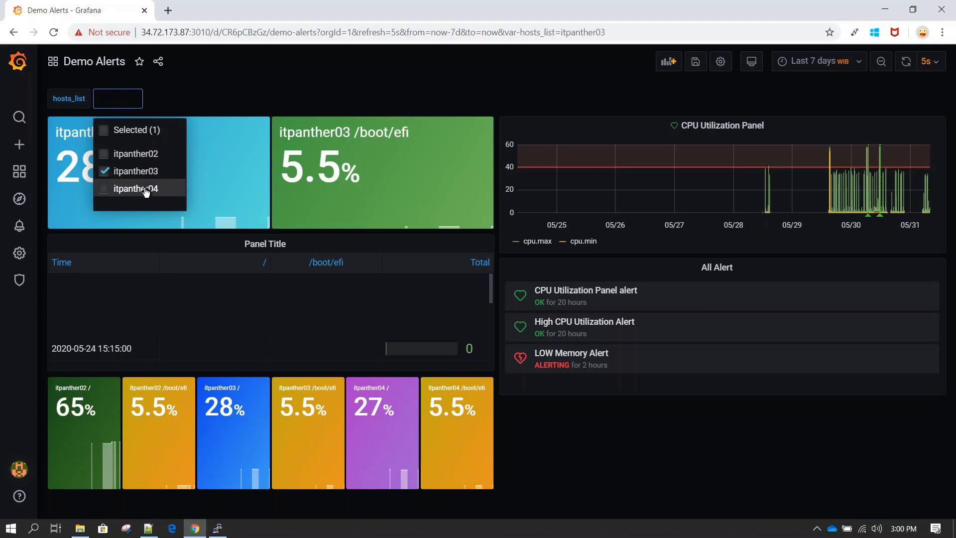
# Add itpanther02 to the hosts_list selection and apply it to the panels
pyautogui.click(135, 154)
pyautogui.click(289, 91)
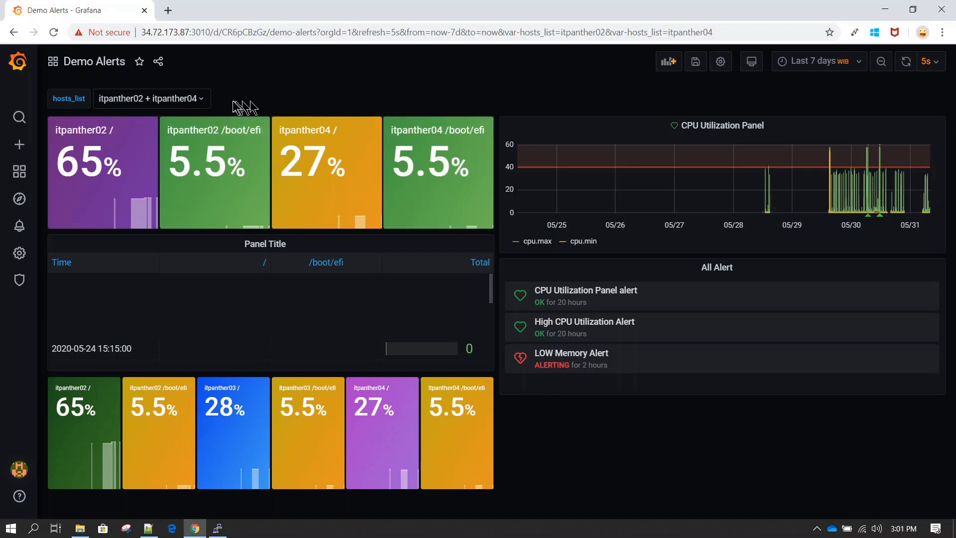
pyautogui.click(205, 102)
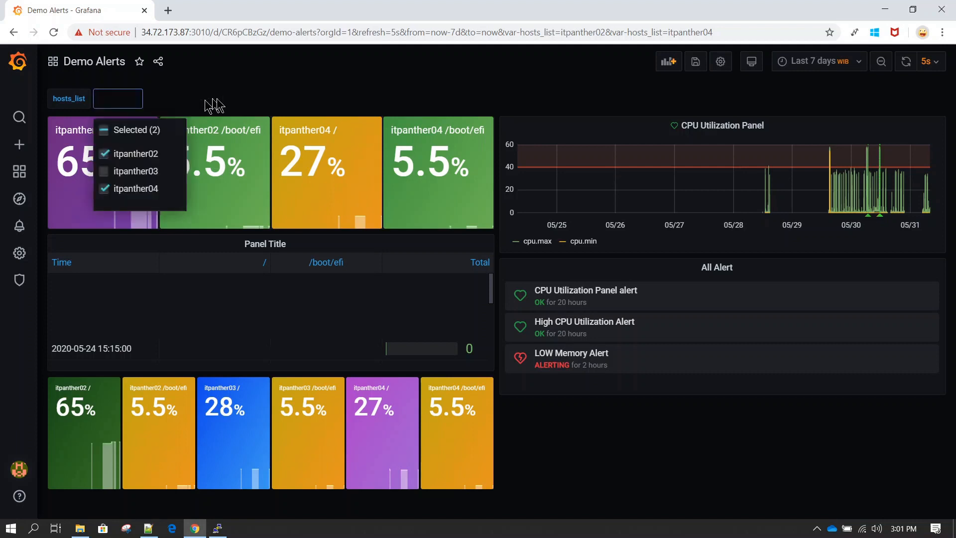
pyautogui.click(256, 97)
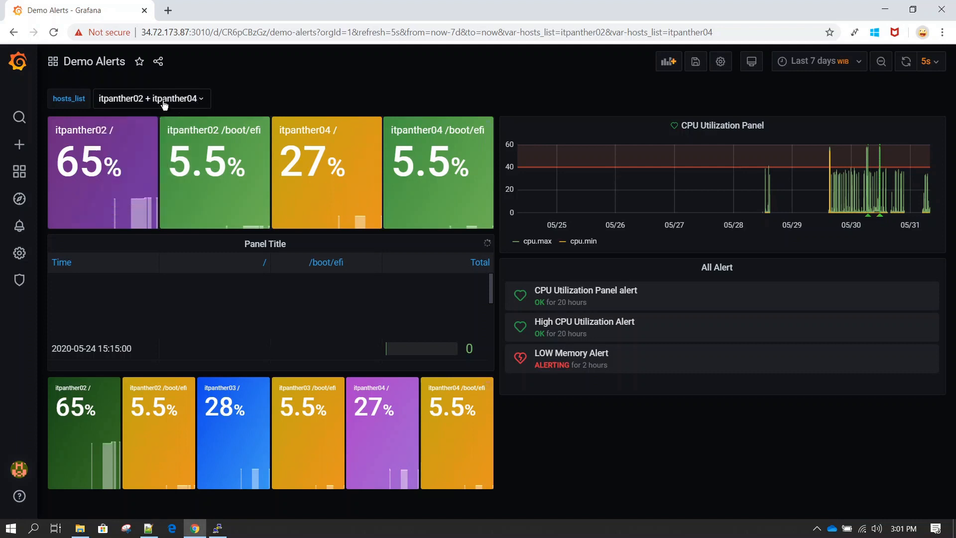
pyautogui.click(206, 99)
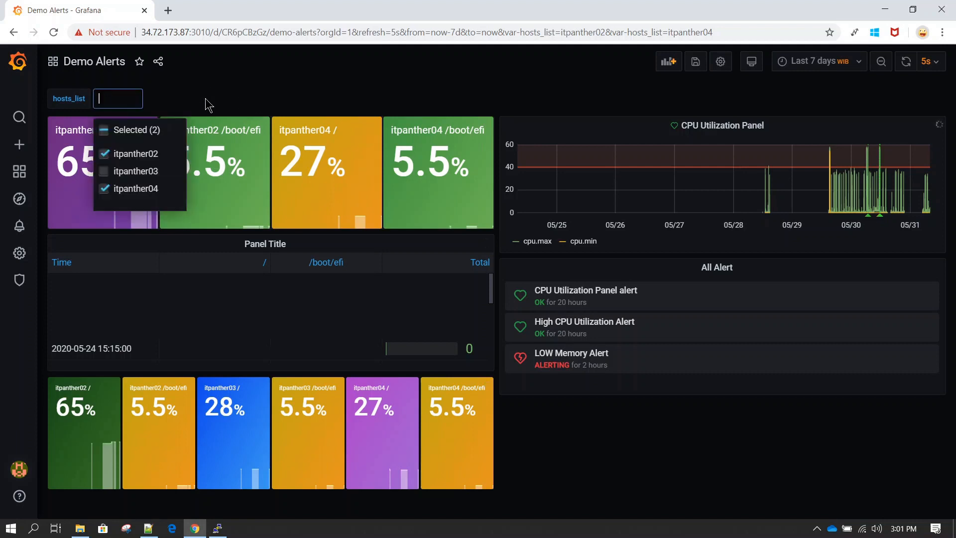
pyautogui.click(265, 103)
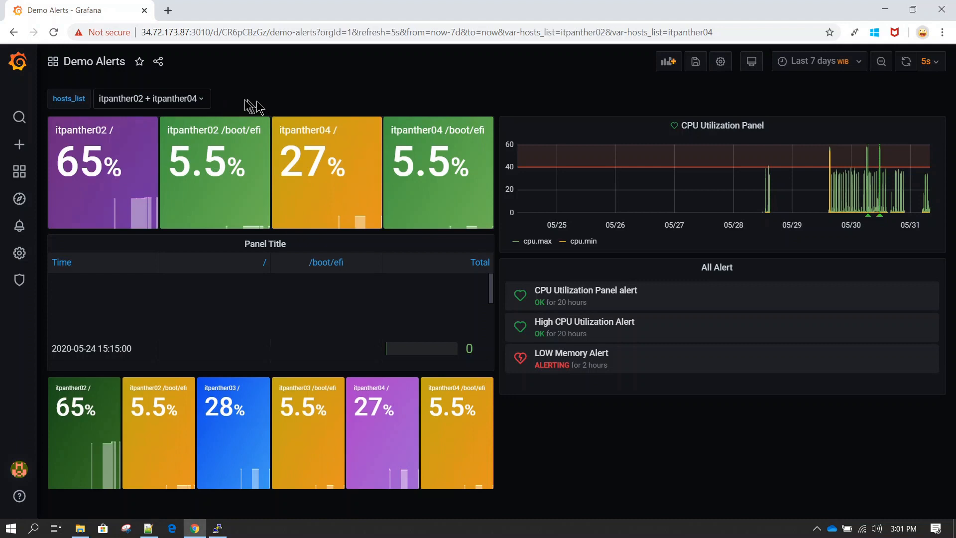
# Select itpanther02, itpanther03 and itpanther04 together in hosts_list and apply
pyautogui.click(202, 102)
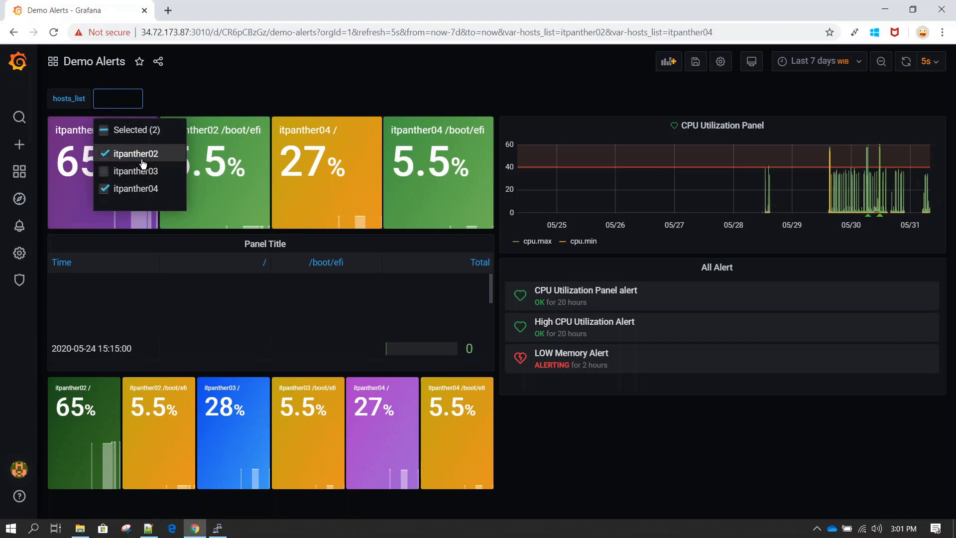
pyautogui.click(142, 158)
pyautogui.click(138, 155)
pyautogui.click(241, 98)
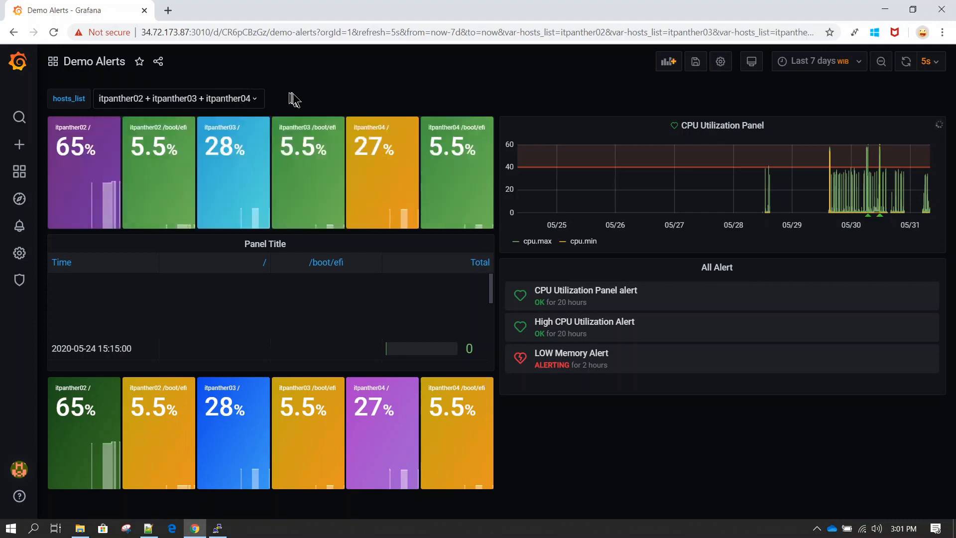
pyautogui.click(259, 103)
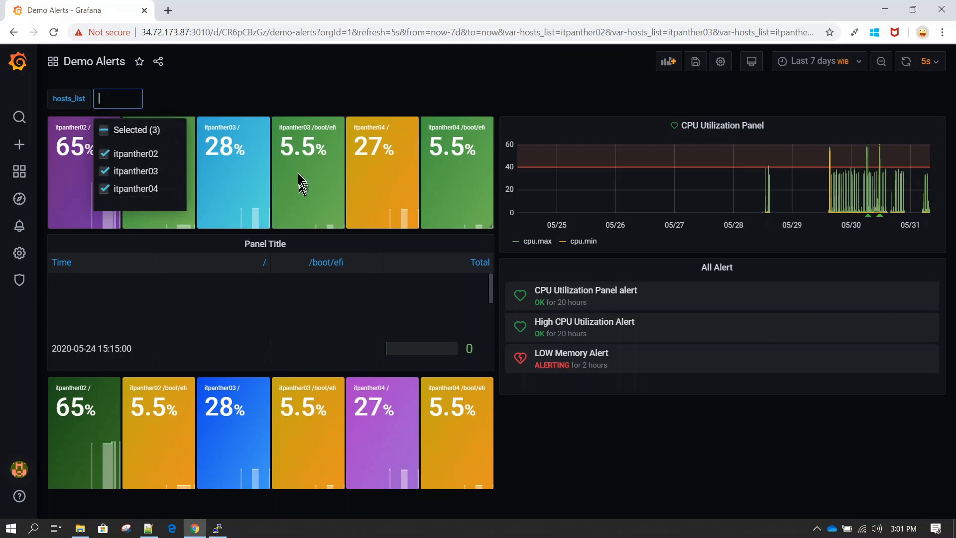
pyautogui.click(362, 97)
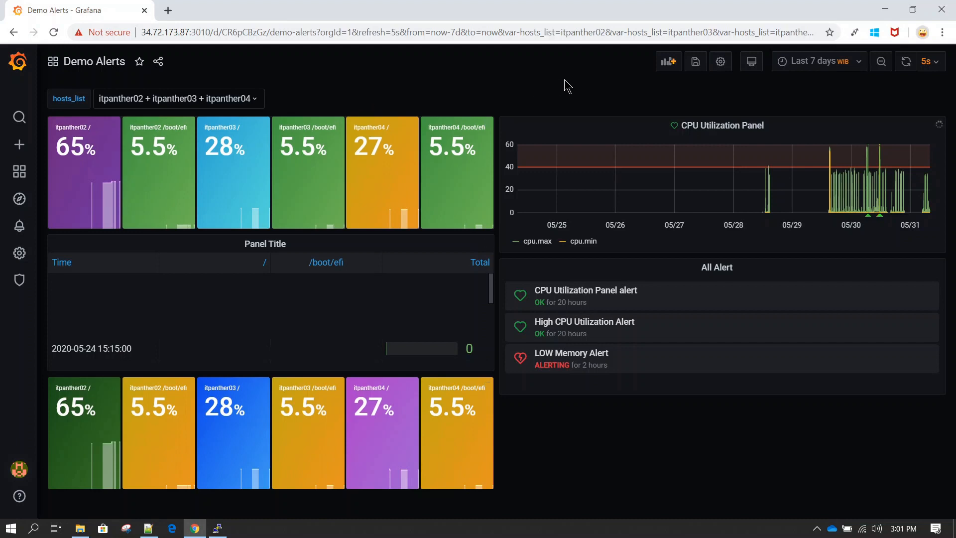
# Enable the Include All option on the hosts_list variable and update it
pyautogui.click(721, 62)
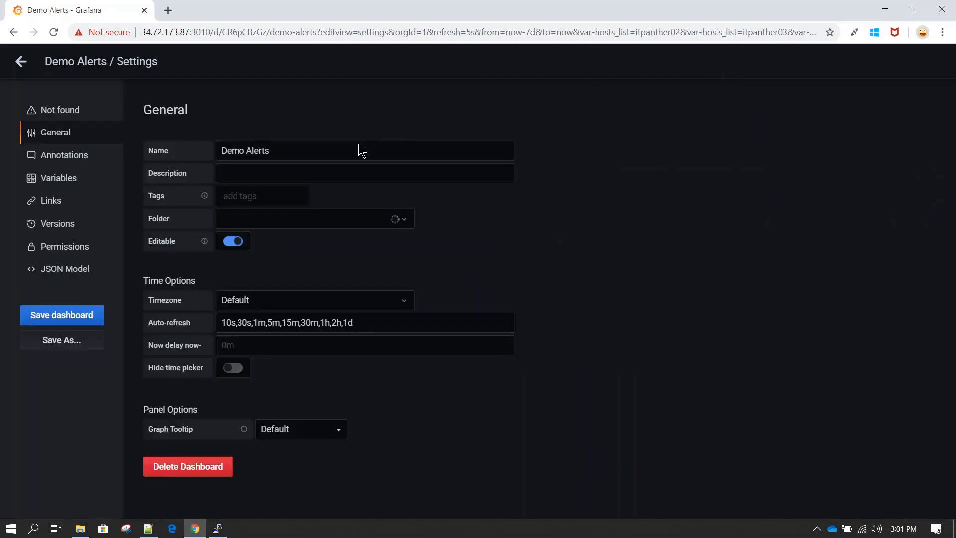
pyautogui.click(60, 185)
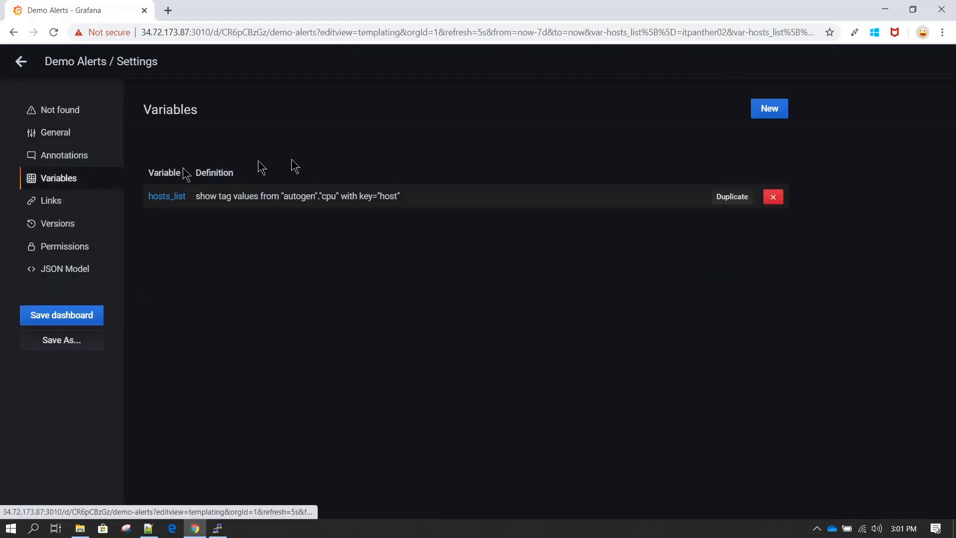
pyautogui.click(223, 199)
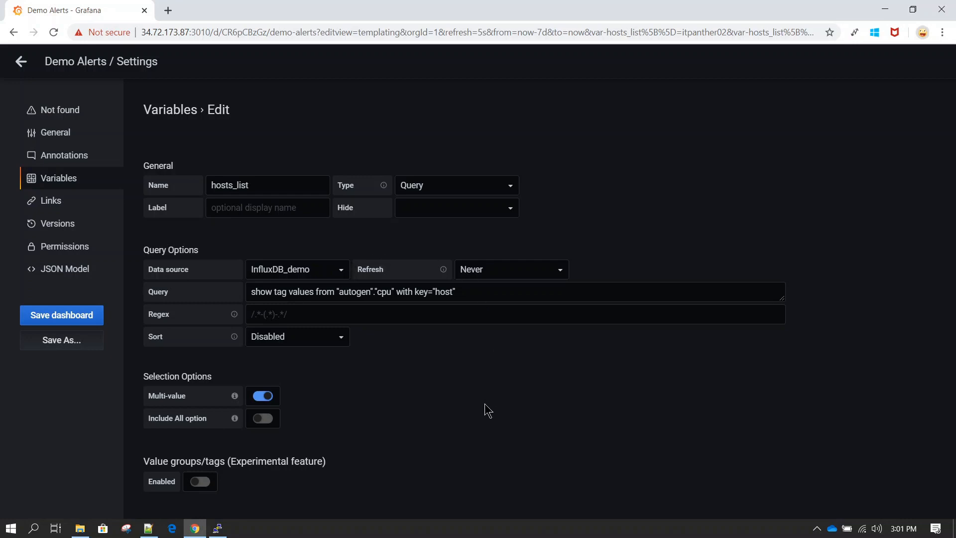
pyautogui.scroll(-2, 487, 409)
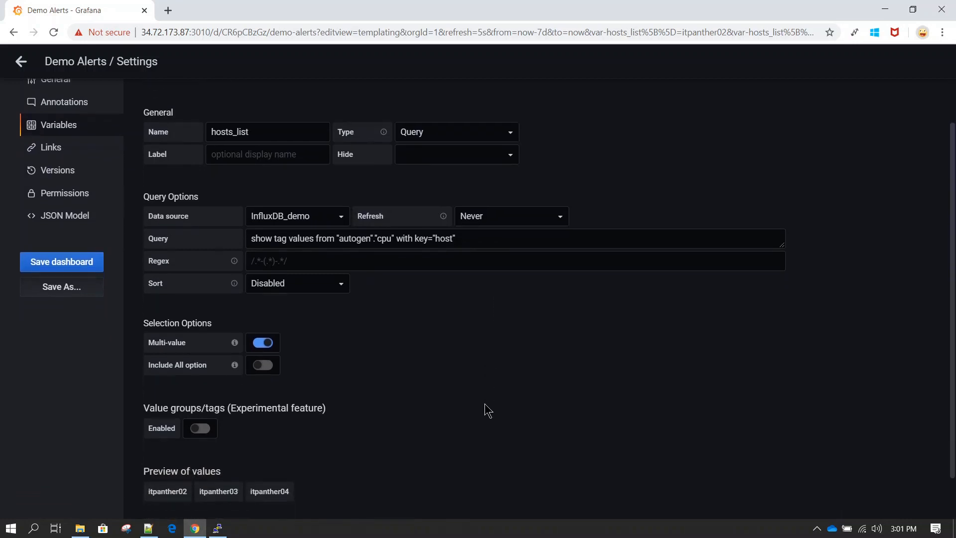
pyautogui.scroll(-1, 487, 409)
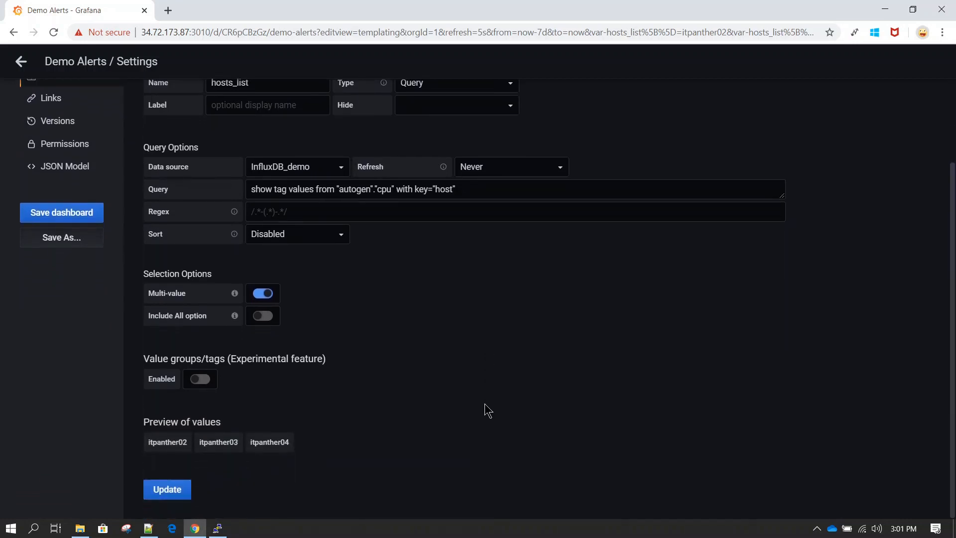
pyautogui.scroll(2, 487, 409)
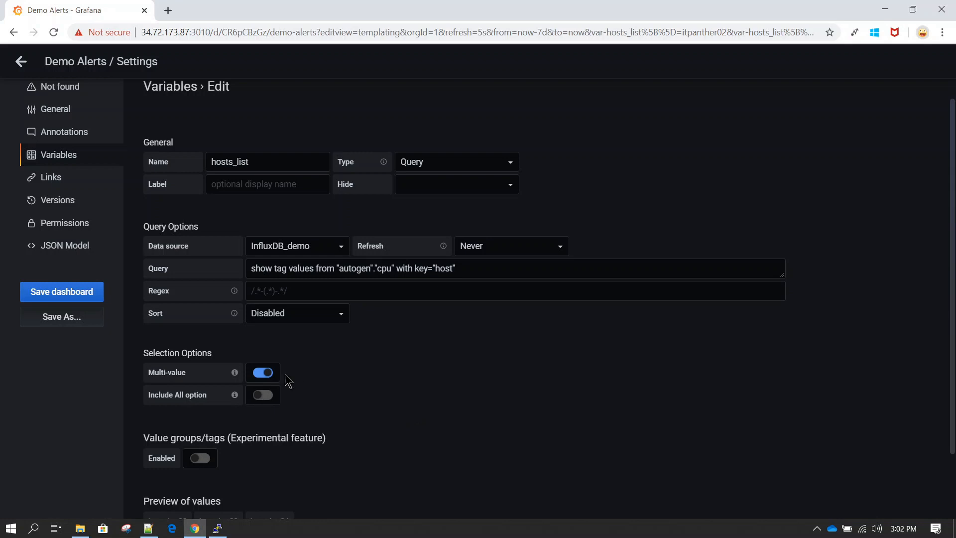
pyautogui.moveTo(235, 396)
pyautogui.click(265, 396)
pyautogui.scroll(-2, 403, 397)
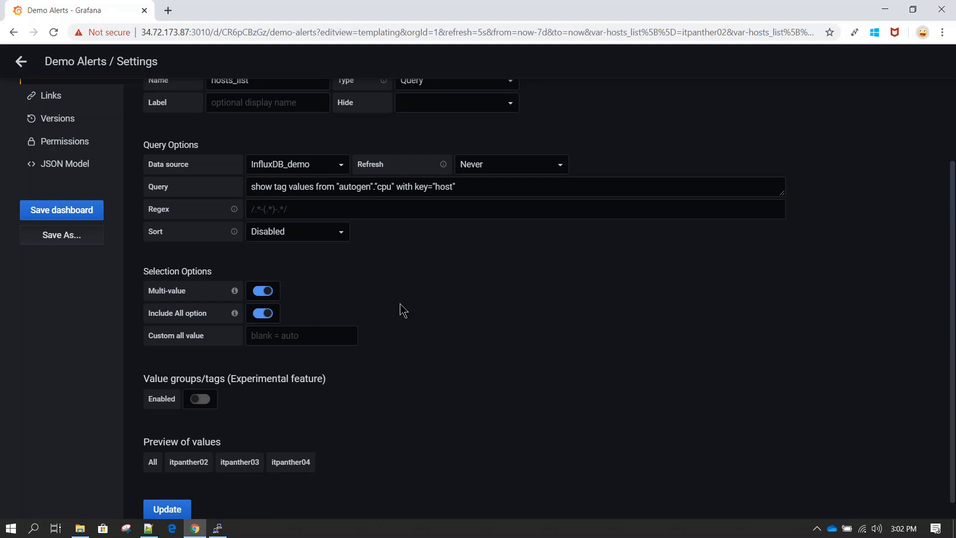
pyautogui.scroll(-1, 403, 310)
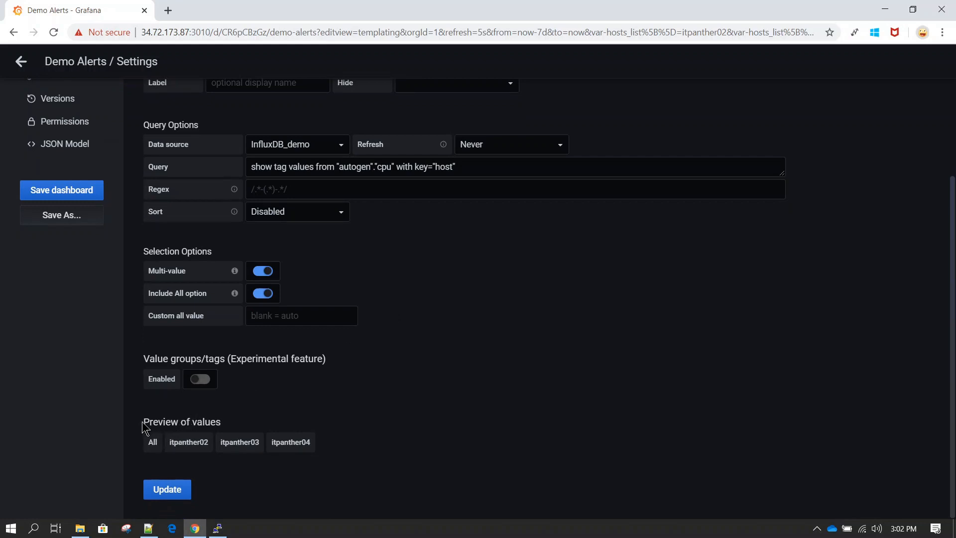
pyautogui.moveTo(143, 421); pyautogui.dragTo(221, 420)
pyautogui.click(149, 446)
pyautogui.click(174, 495)
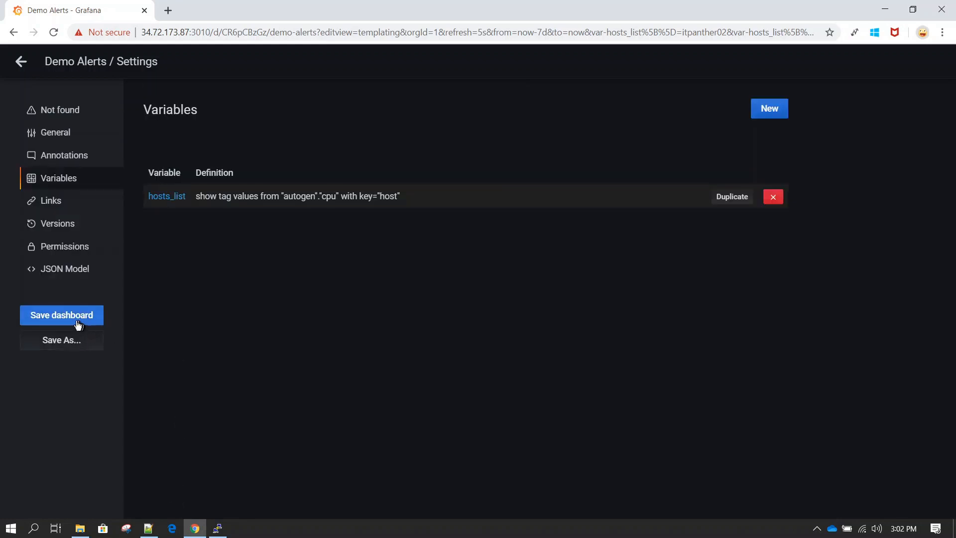
# Save the dashboard and return to the Demo Alerts view
pyautogui.click(78, 319)
pyautogui.click(361, 257)
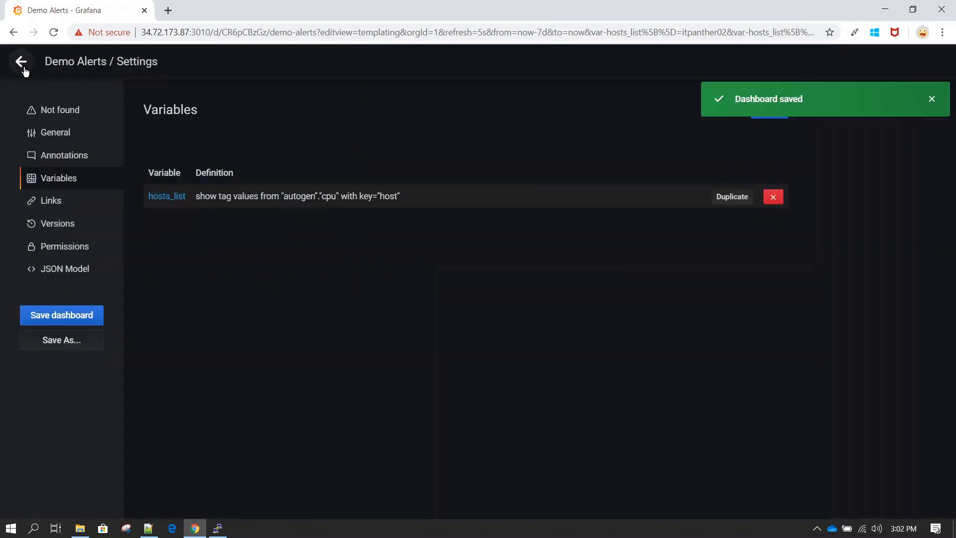
pyautogui.click(23, 68)
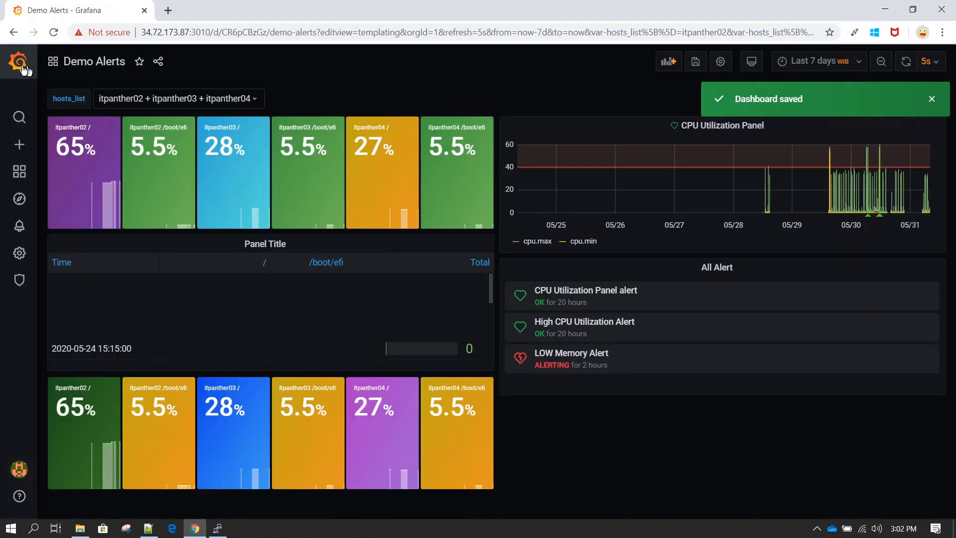
# Replace the individual host selections in hosts_list with All and apply it
pyautogui.click(172, 101)
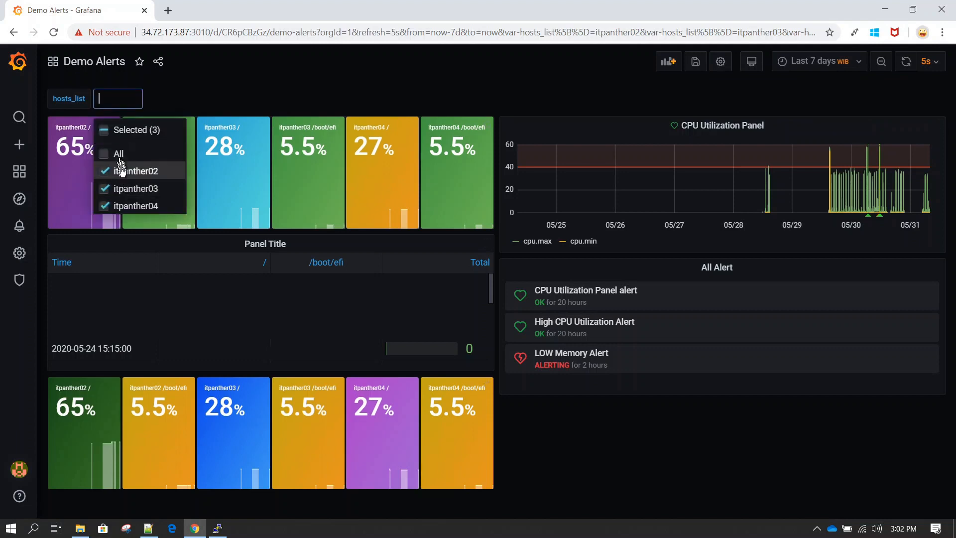
pyautogui.click(121, 169)
pyautogui.click(131, 191)
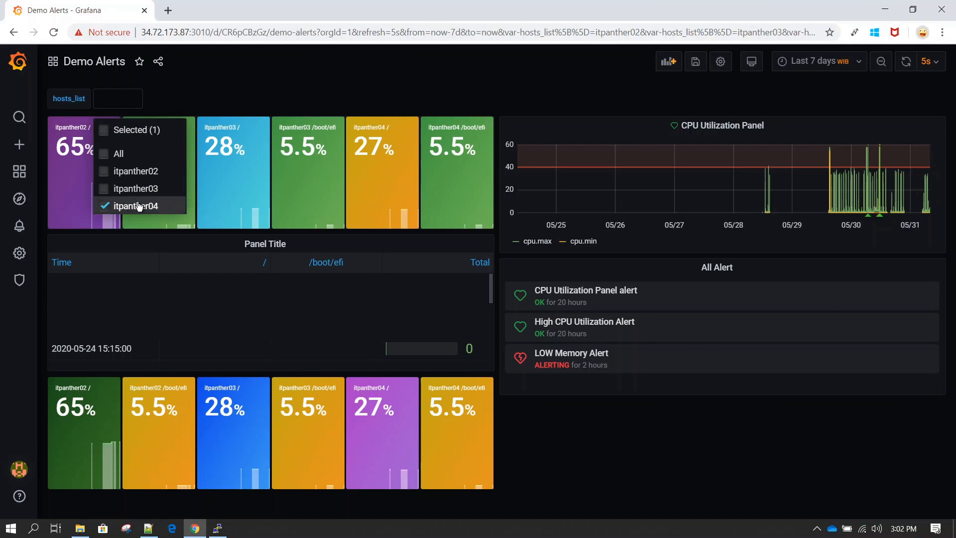
pyautogui.click(120, 157)
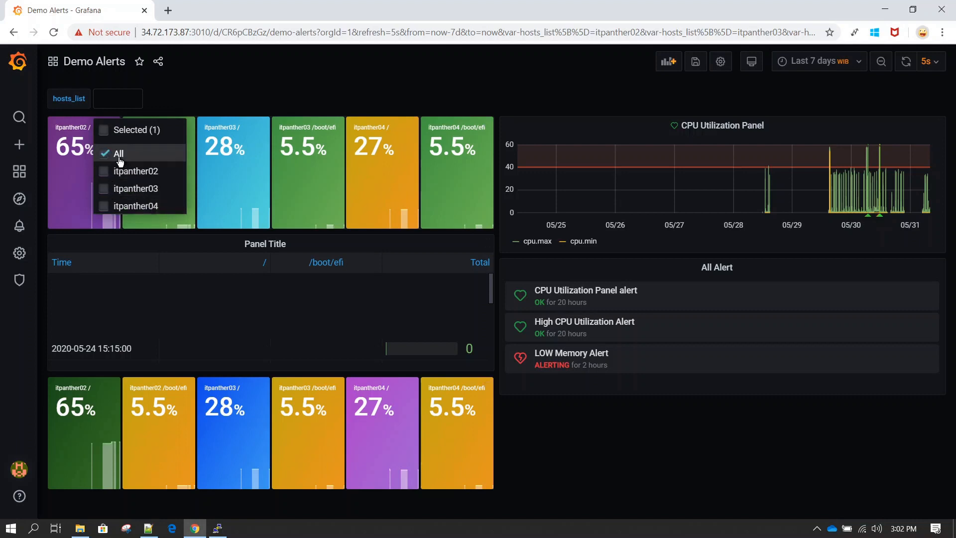
pyautogui.click(246, 85)
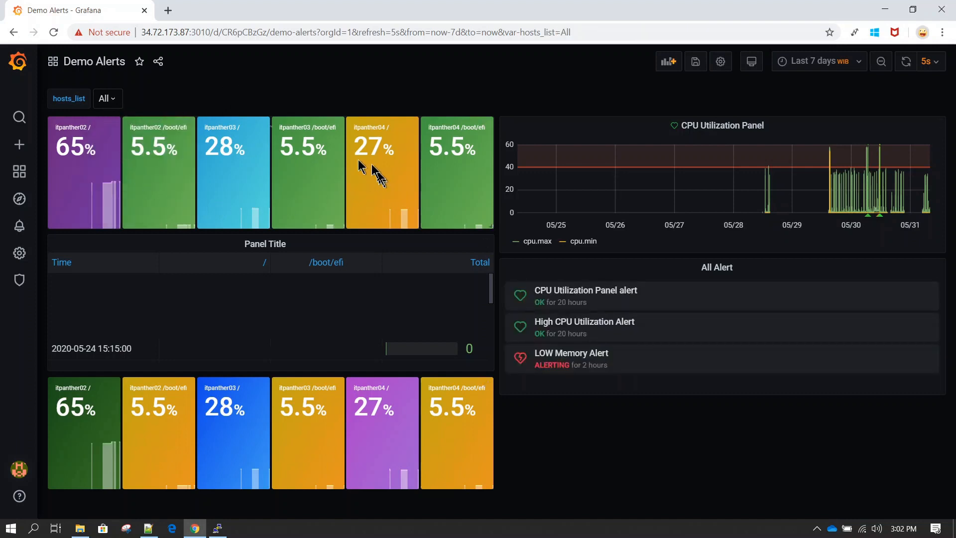
# Briefly filter hosts_list to itpanther02 only, then set it back to All
pyautogui.click(116, 99)
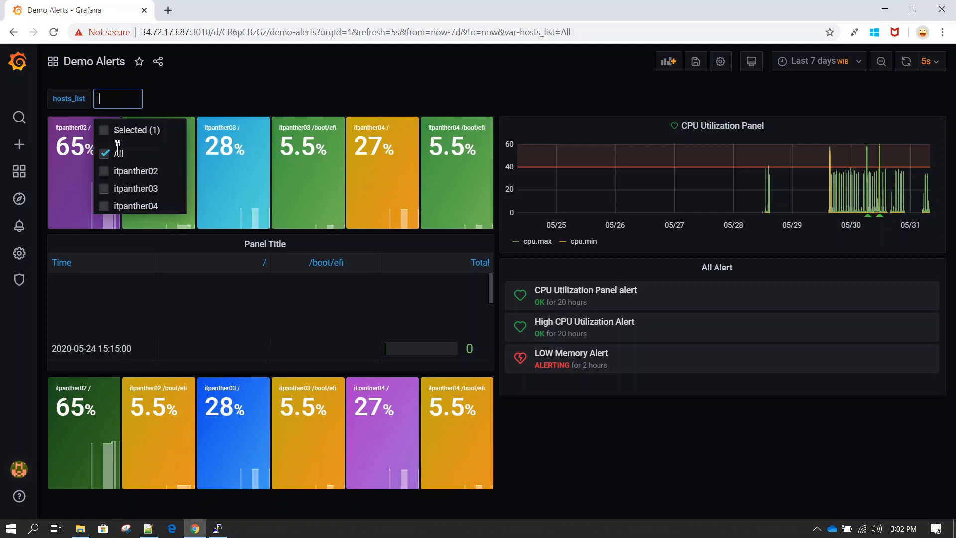
pyautogui.click(123, 173)
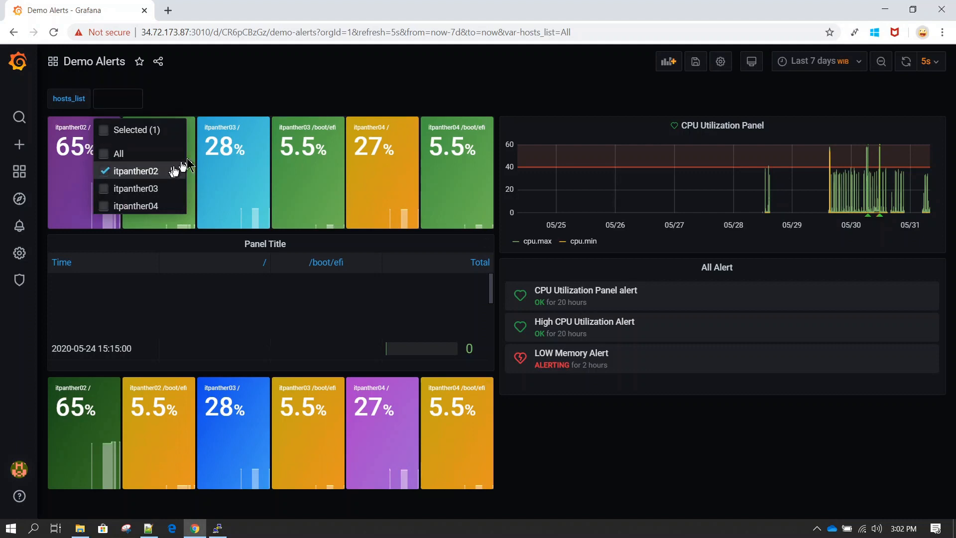
pyautogui.click(262, 100)
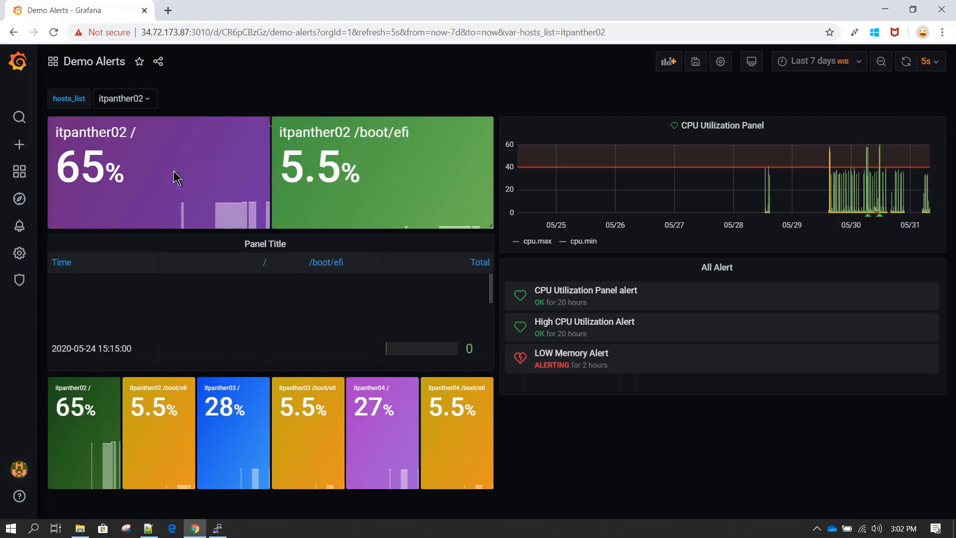
pyautogui.click(151, 106)
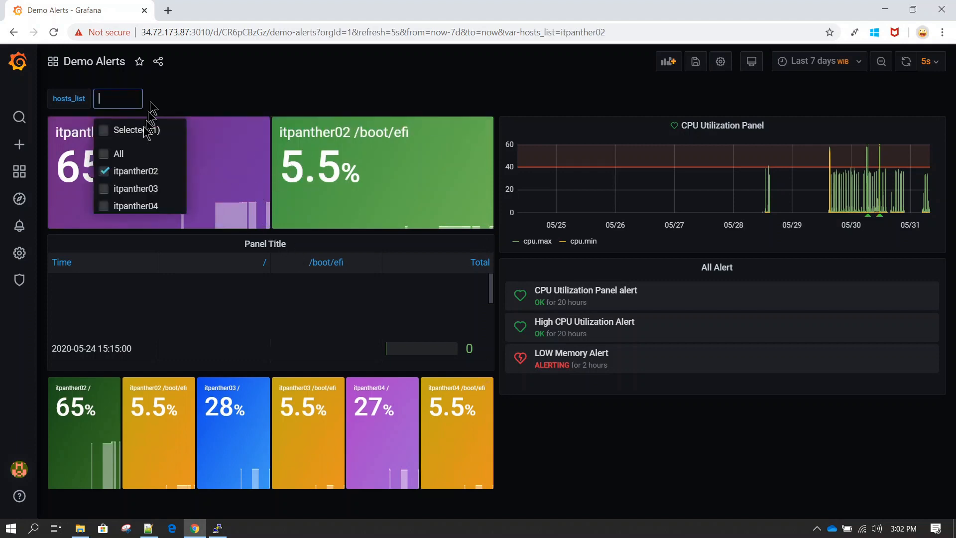
pyautogui.click(118, 153)
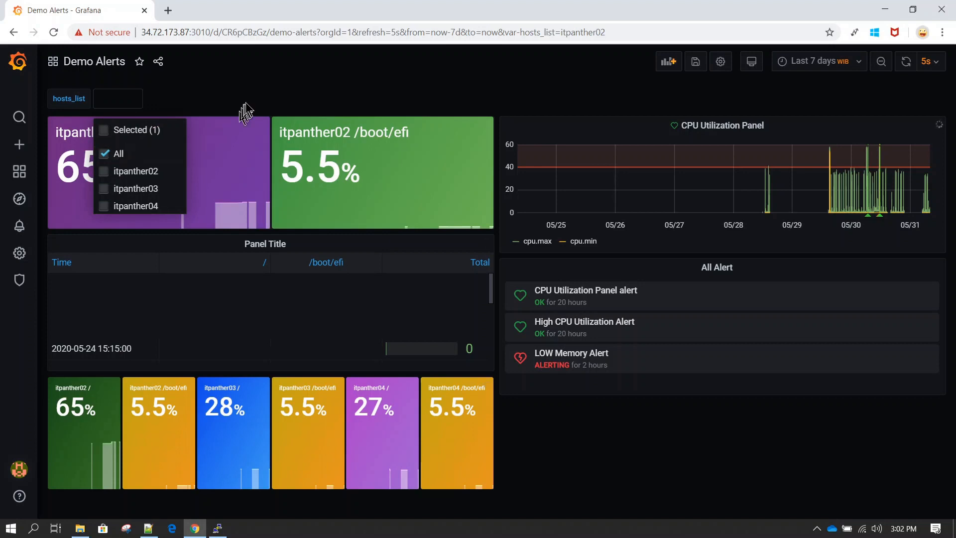
pyautogui.click(274, 91)
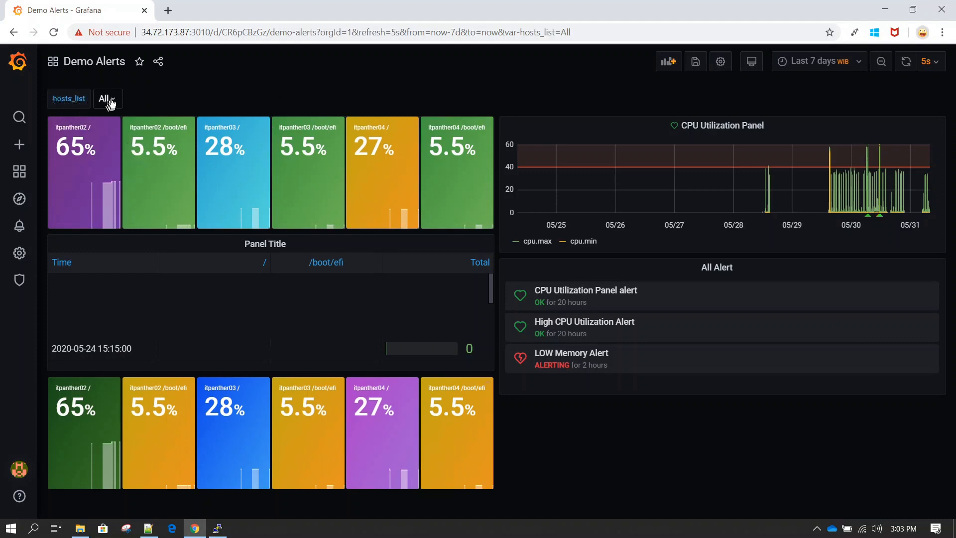
# Set the hosts_list variable's Hide option to Label and update the variable
pyautogui.click(721, 62)
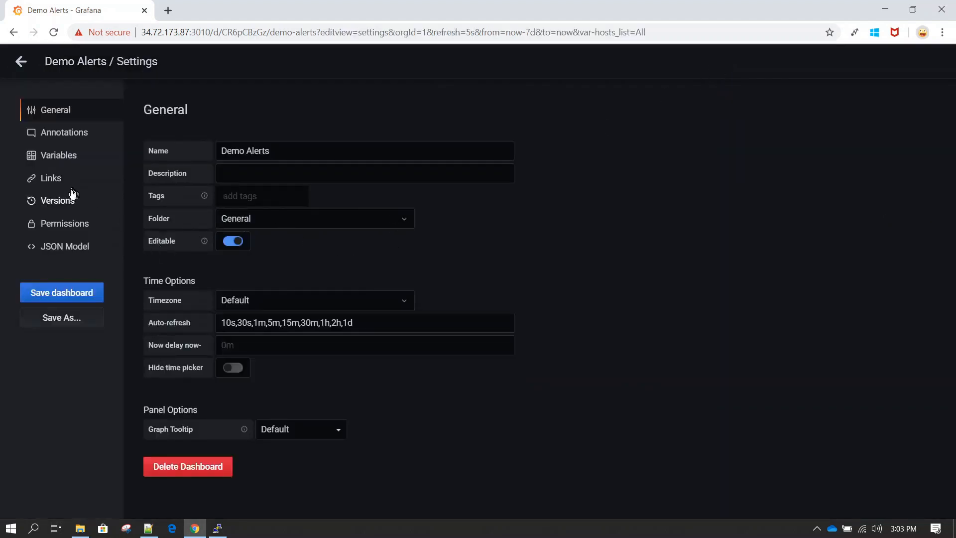
pyautogui.click(64, 158)
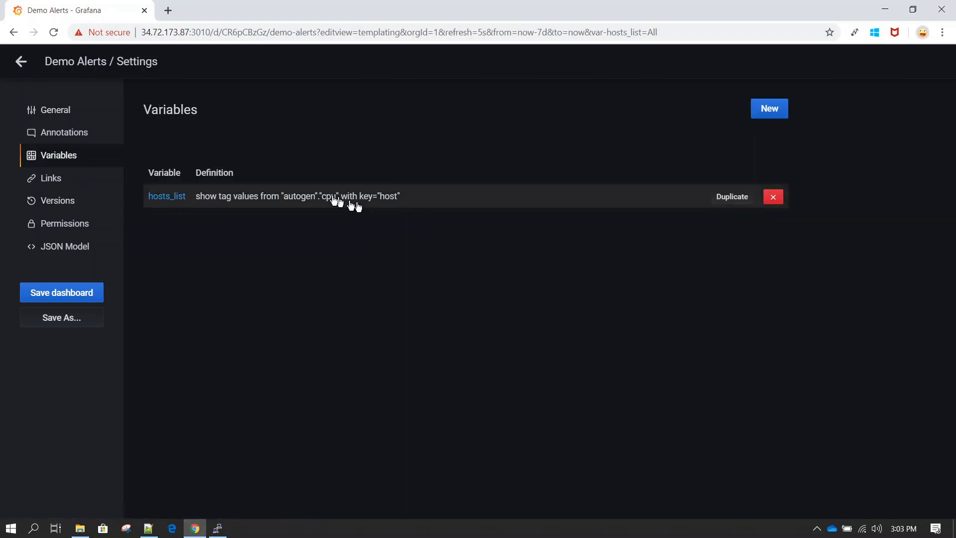
pyautogui.click(298, 195)
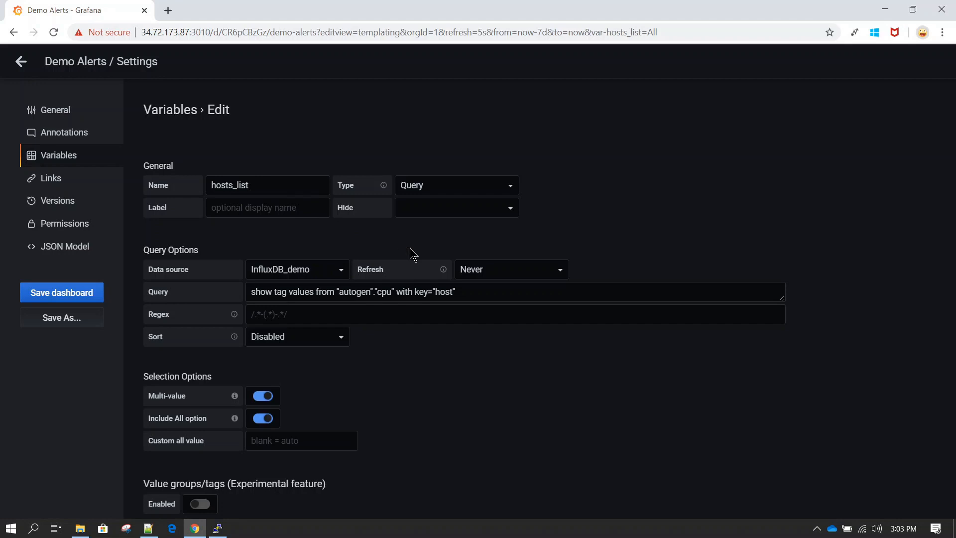
pyautogui.doubleClick(339, 209)
pyautogui.click(461, 208)
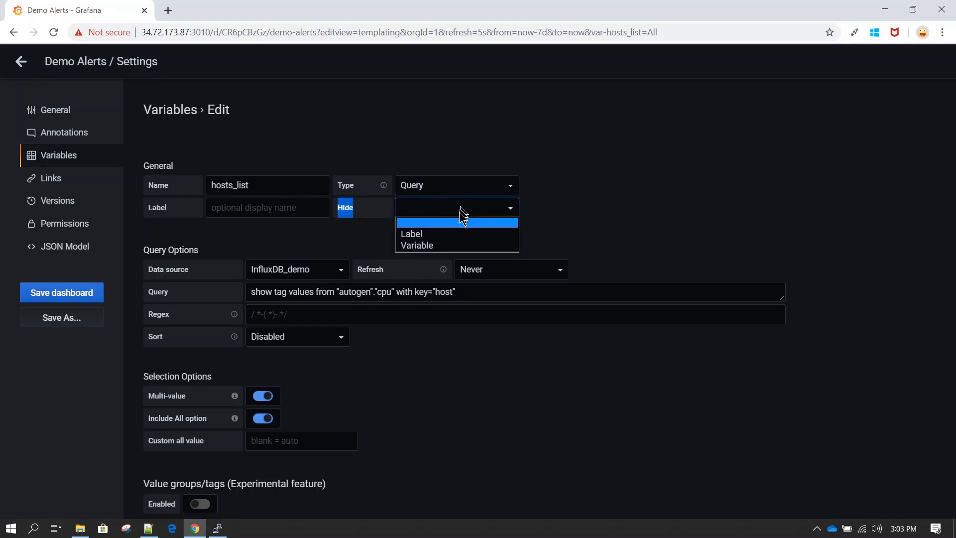
pyautogui.click(428, 234)
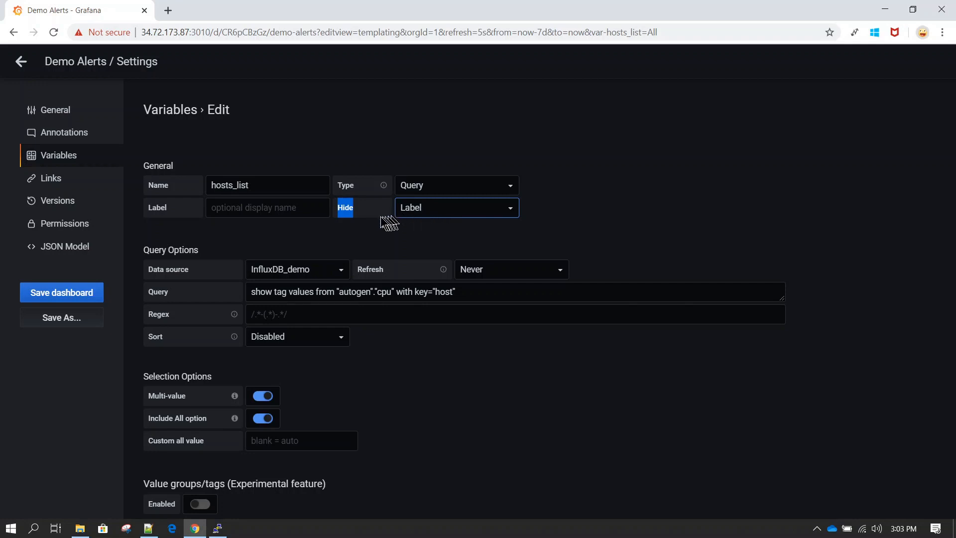
pyautogui.click(405, 251)
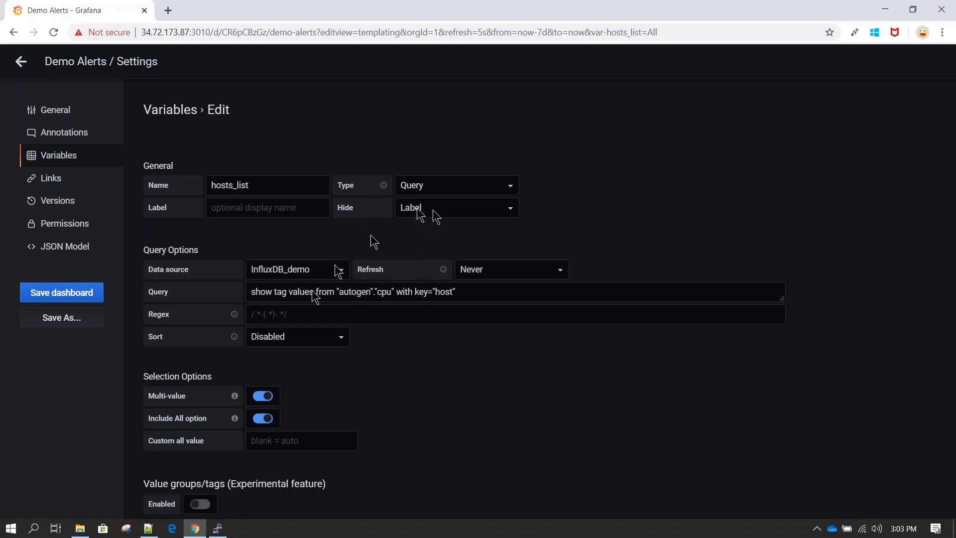
pyautogui.scroll(-3, 444, 337)
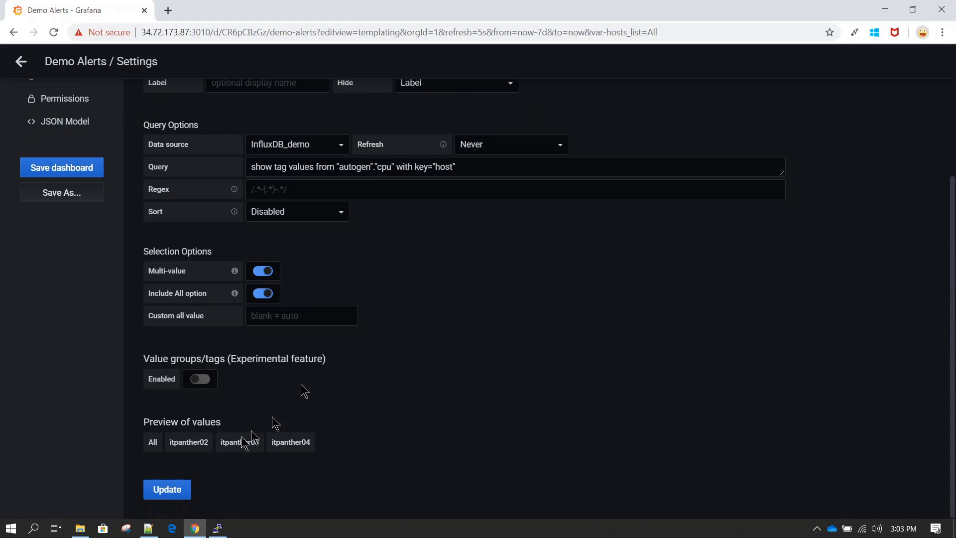
pyautogui.click(171, 495)
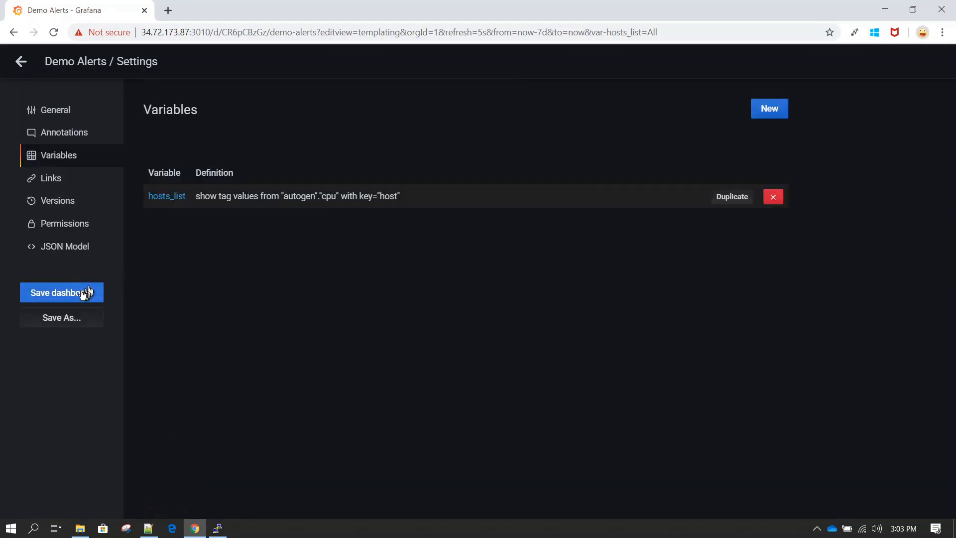
# Save the dashboard and go back to Demo Alerts
pyautogui.click(82, 293)
pyautogui.click(362, 258)
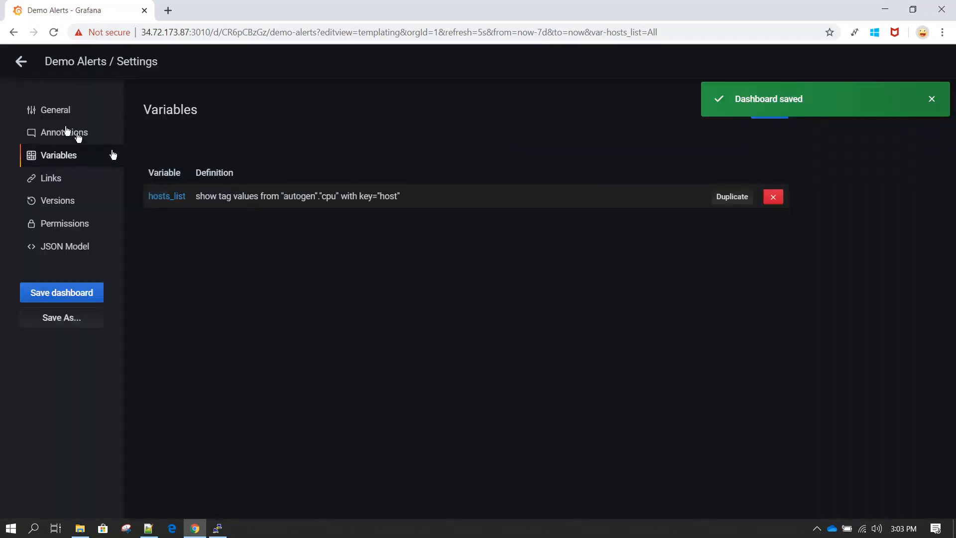
pyautogui.click(21, 62)
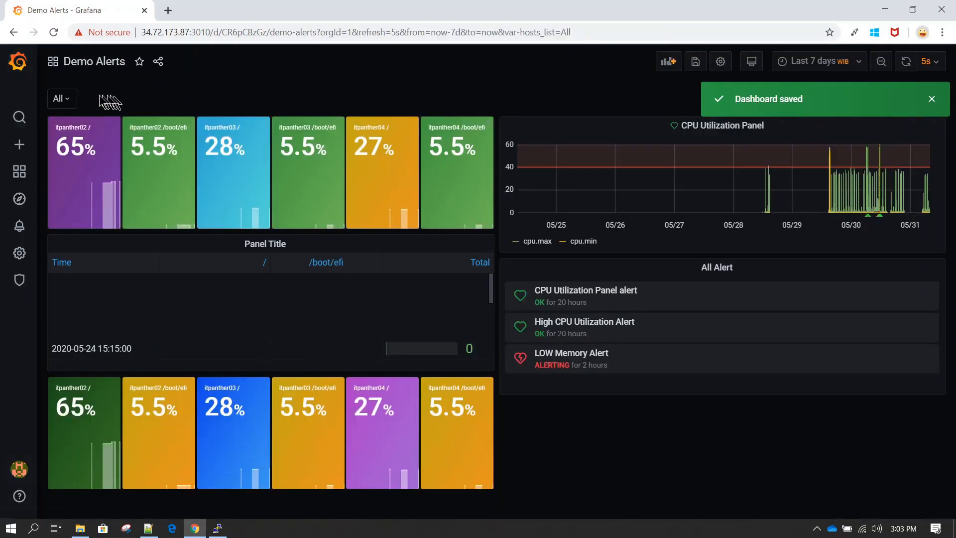
# Filter the unlabelled host picker to itpanther02 and itpanther03 and apply
pyautogui.click(64, 98)
pyautogui.click(159, 97)
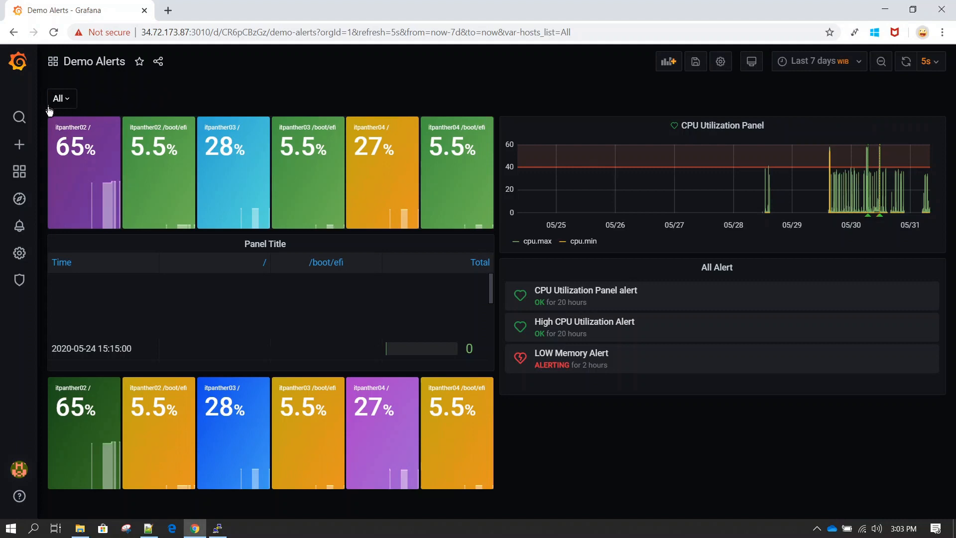
pyautogui.click(73, 100)
pyautogui.click(85, 172)
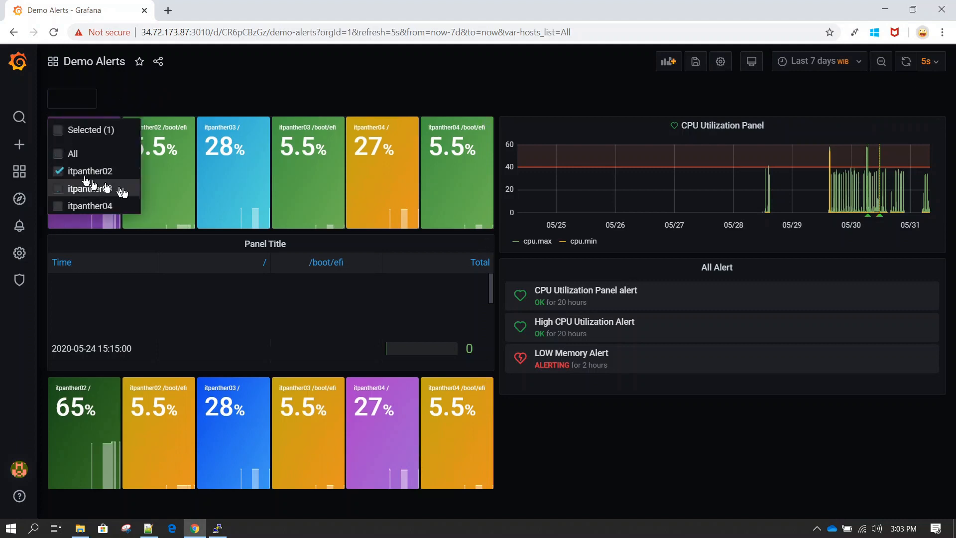
pyautogui.click(97, 189)
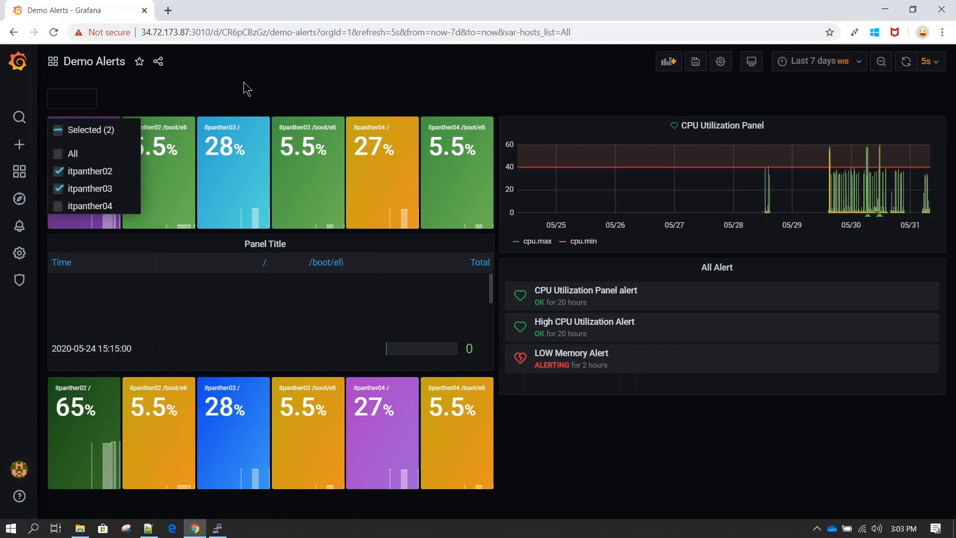
pyautogui.click(246, 89)
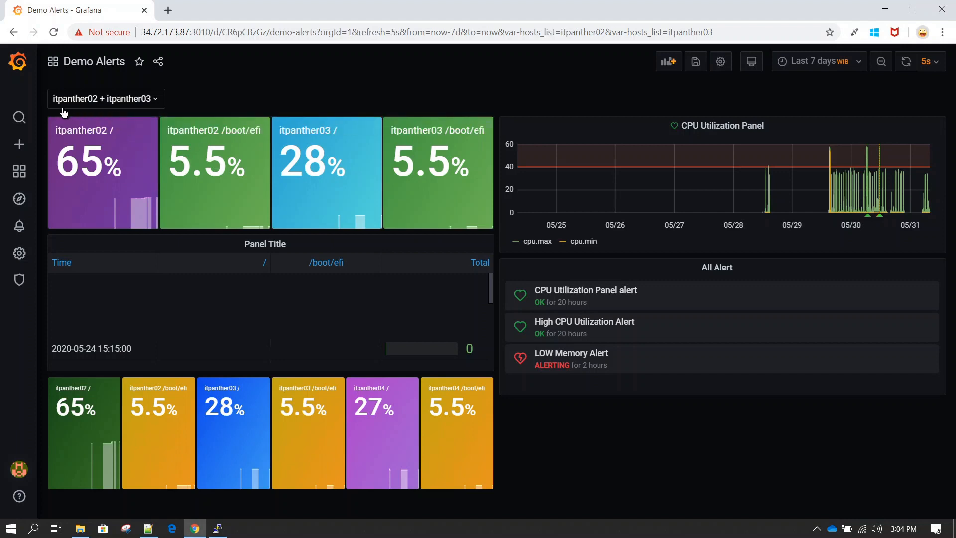
# Clear the Hide setting on hosts_list so its label shows again
pyautogui.click(720, 62)
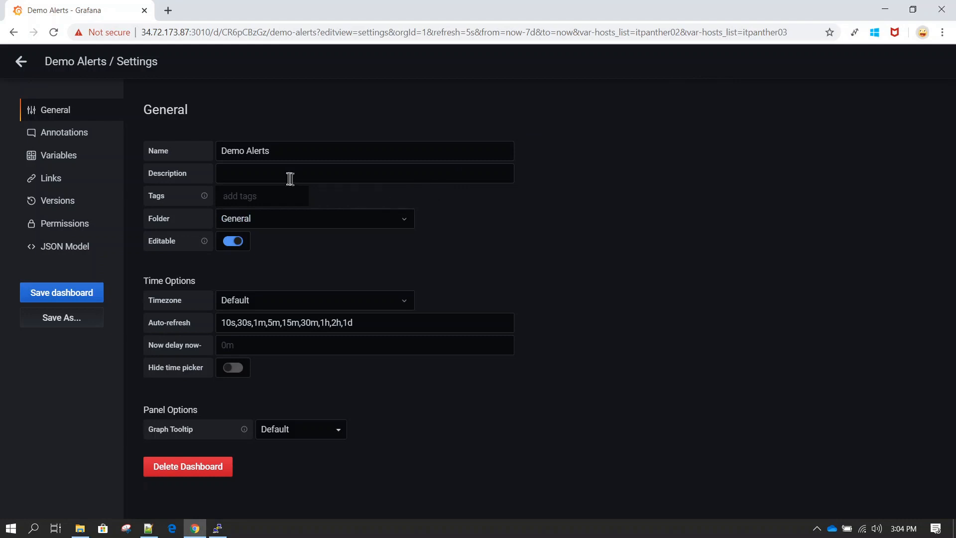
pyautogui.click(63, 157)
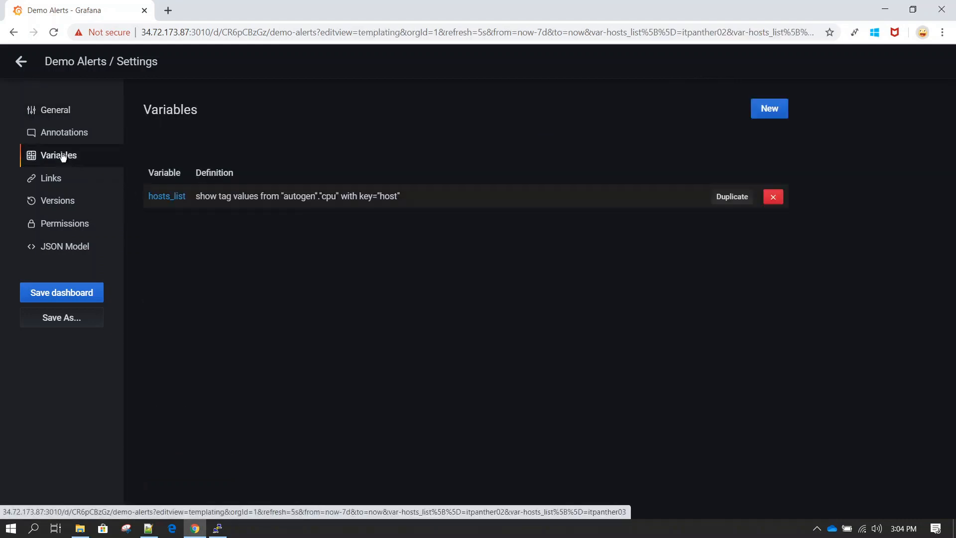
pyautogui.click(268, 196)
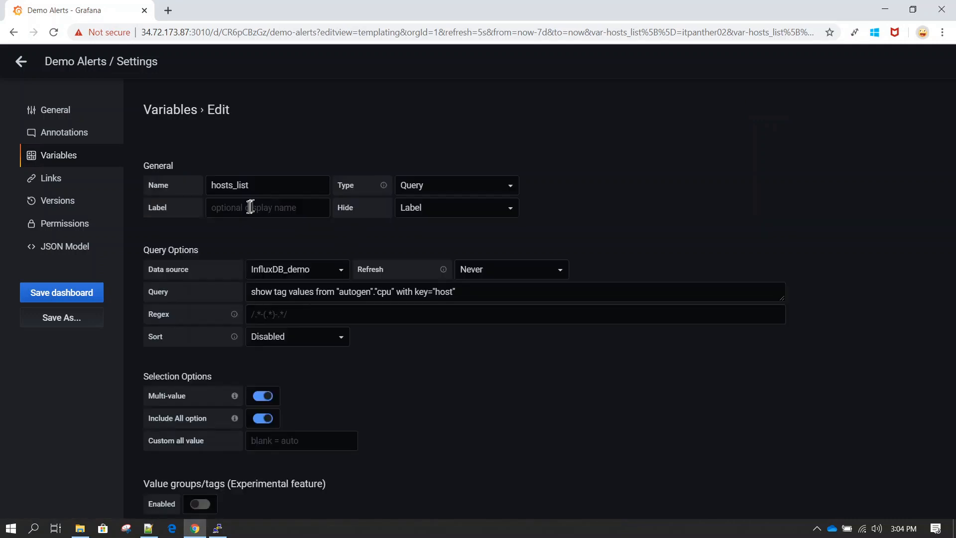
pyautogui.click(433, 211)
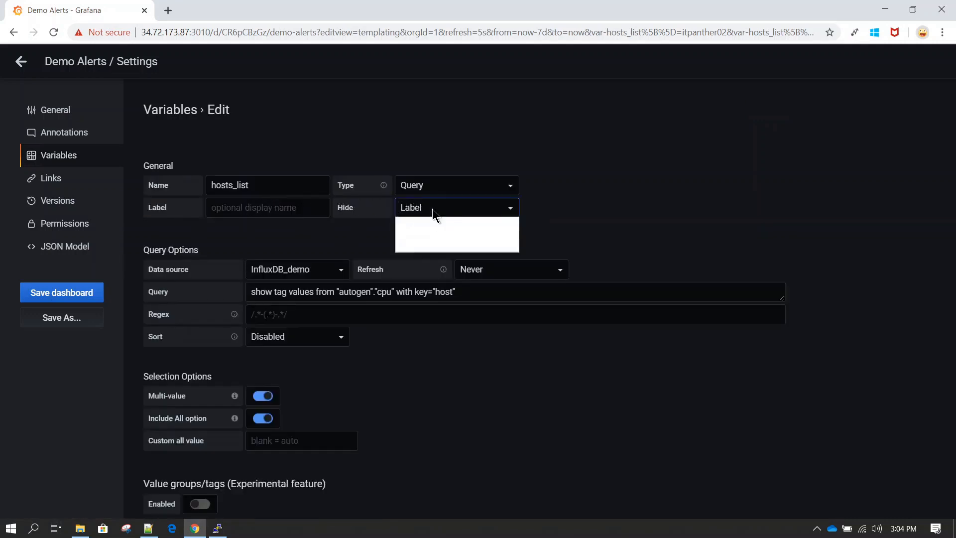
pyautogui.click(428, 223)
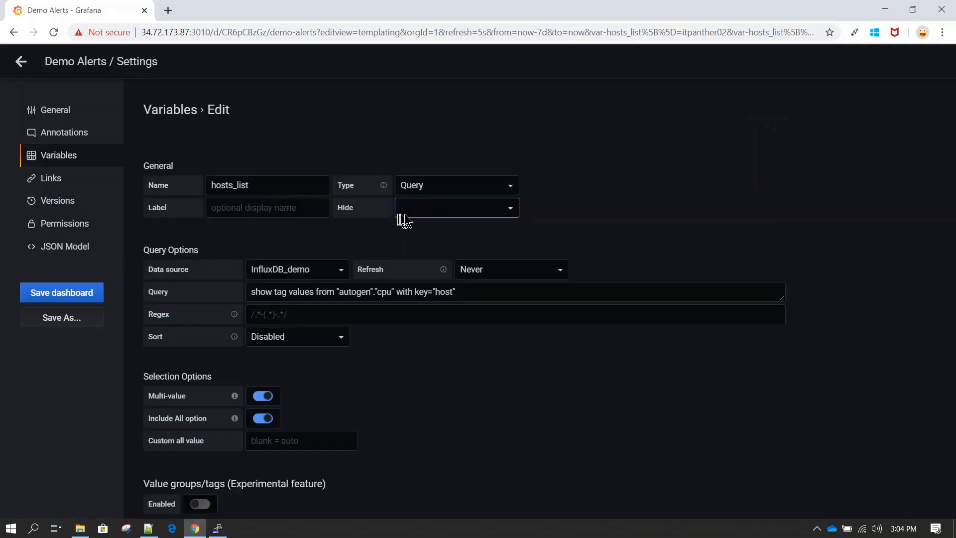
# Give hosts_list the display label 'All Servers', update it, and start saving
pyautogui.click(266, 208)
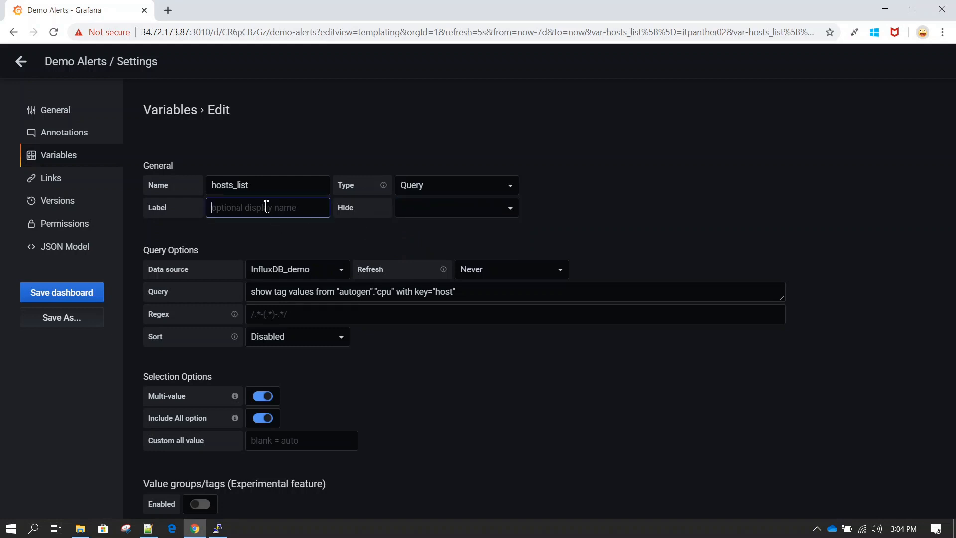
pyautogui.write('All Servers')
pyautogui.scroll(-2, 406, 391)
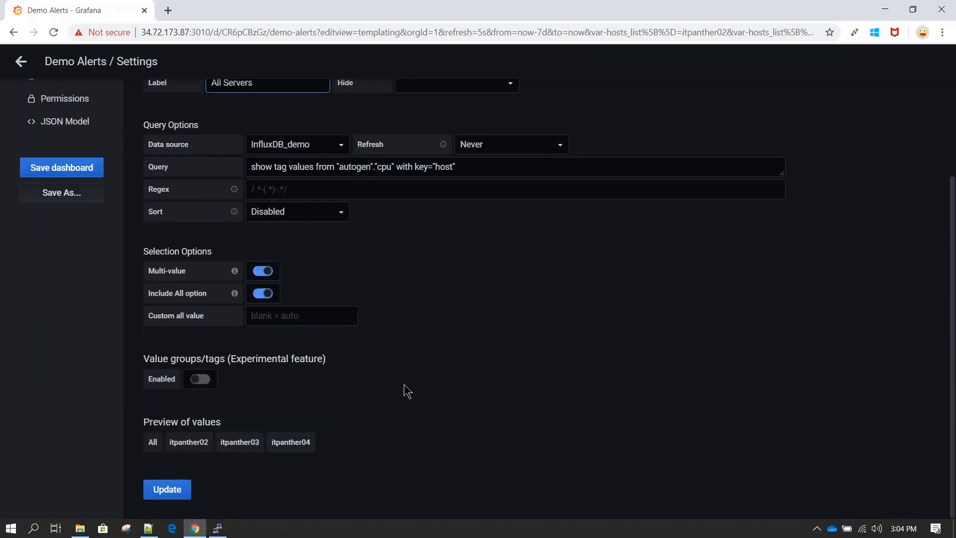
pyautogui.click(186, 490)
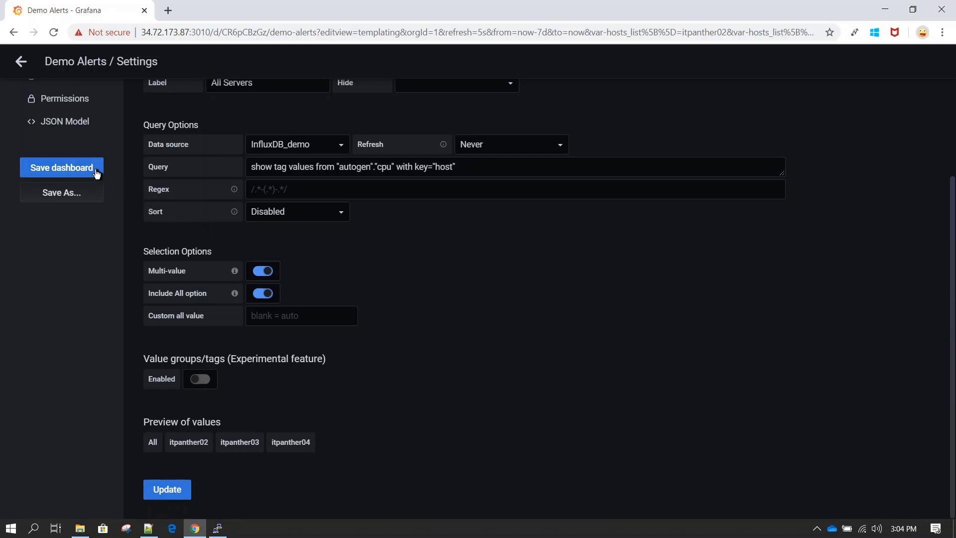
pyautogui.click(166, 489)
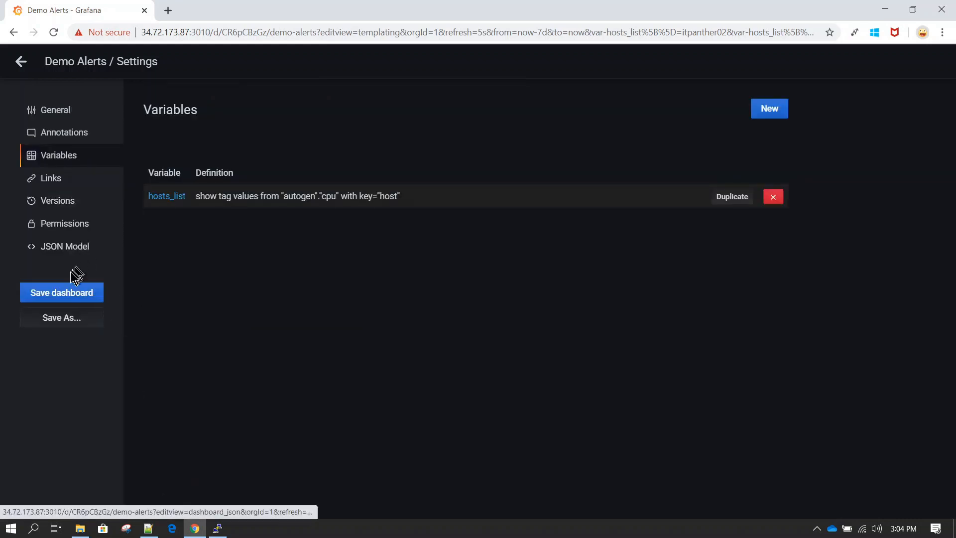
pyautogui.click(59, 292)
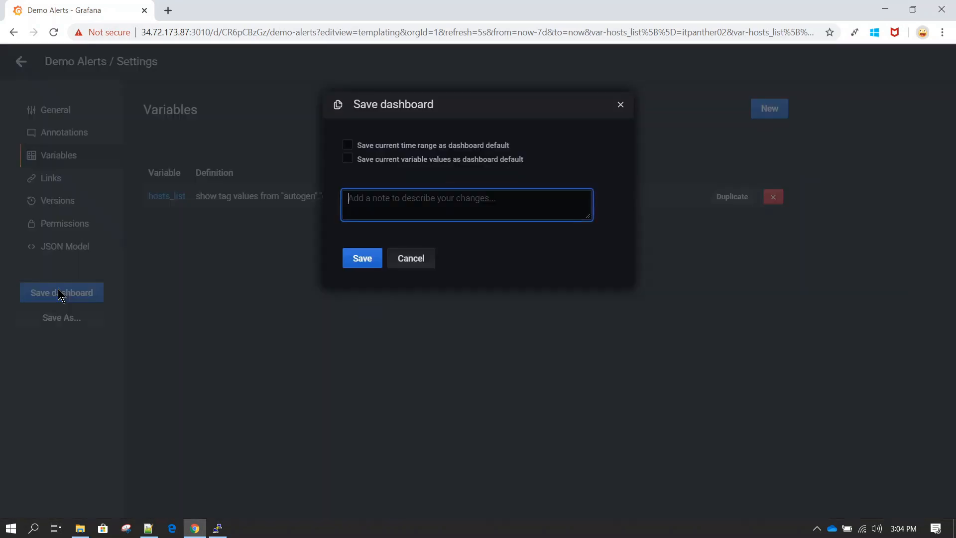
# Save the dashboard, view the All Servers label, then return to Settings > Variables
pyautogui.click(362, 259)
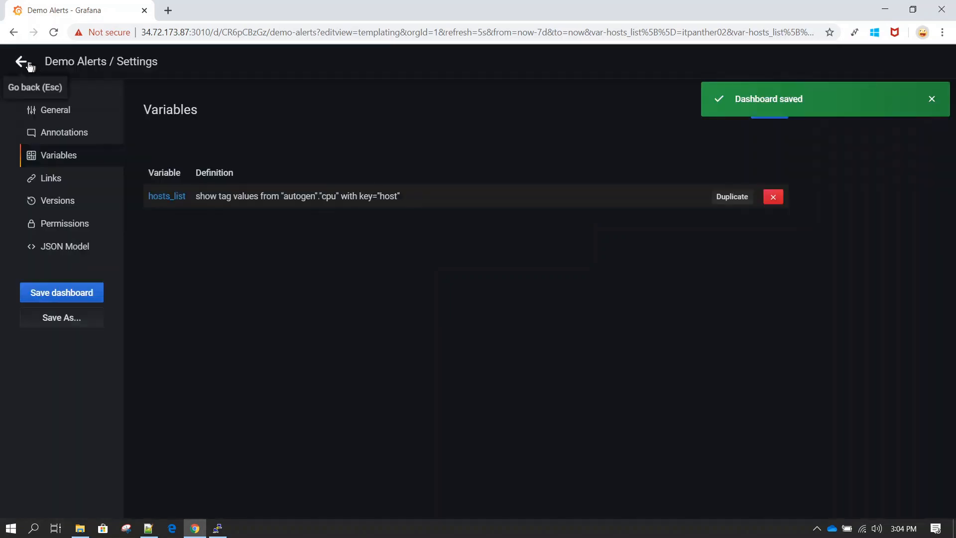
pyautogui.click(21, 61)
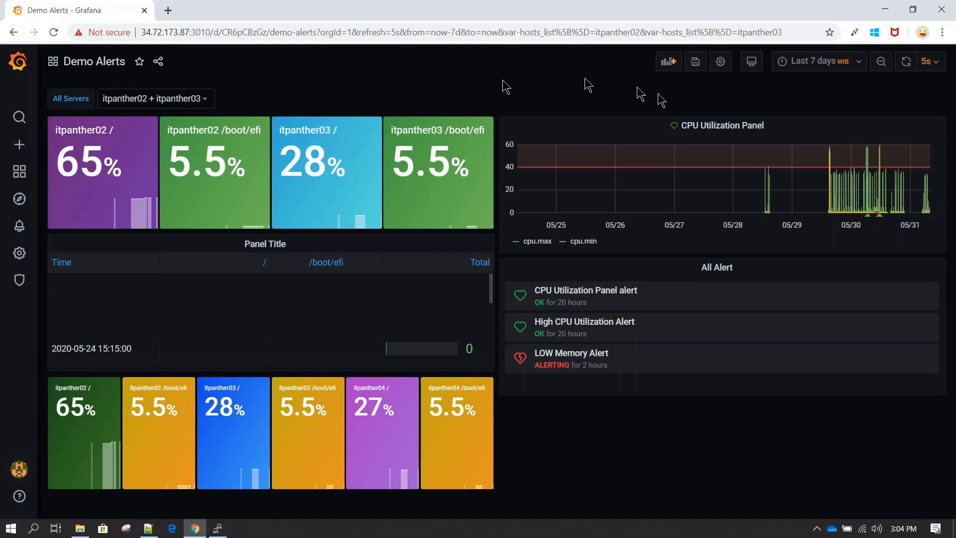
pyautogui.click(720, 62)
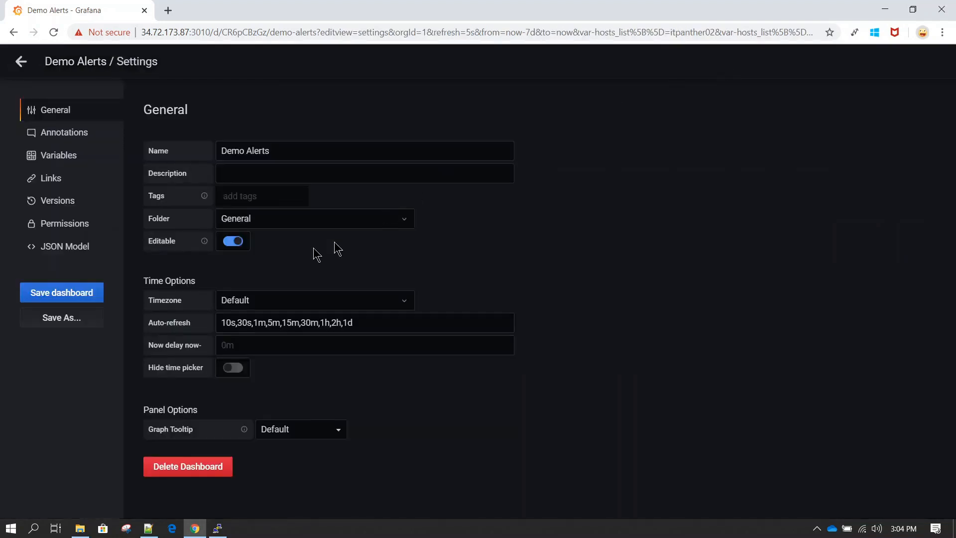
pyautogui.click(47, 155)
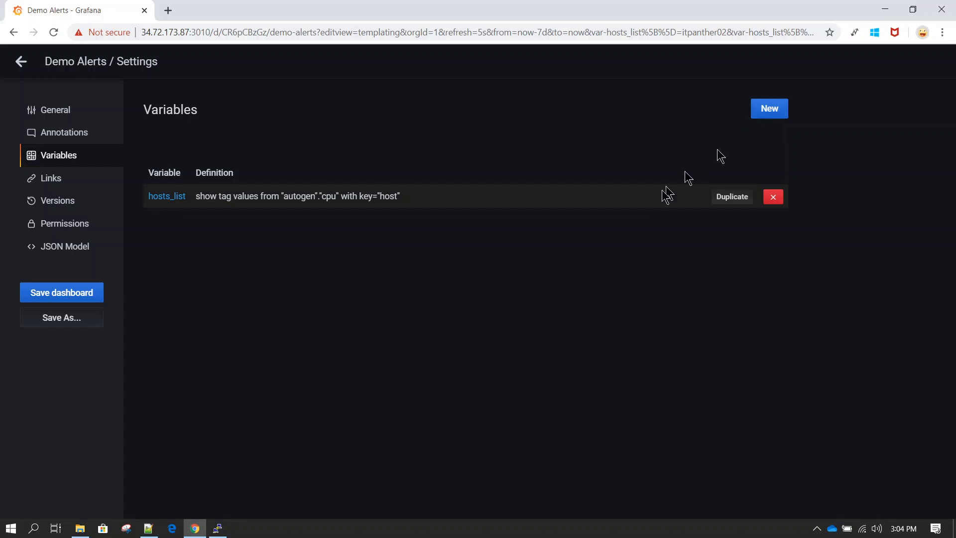
# Draft a new query variable mysql_hosts on Metrics_DS, then switch to the PuTTY terminal
pyautogui.click(764, 113)
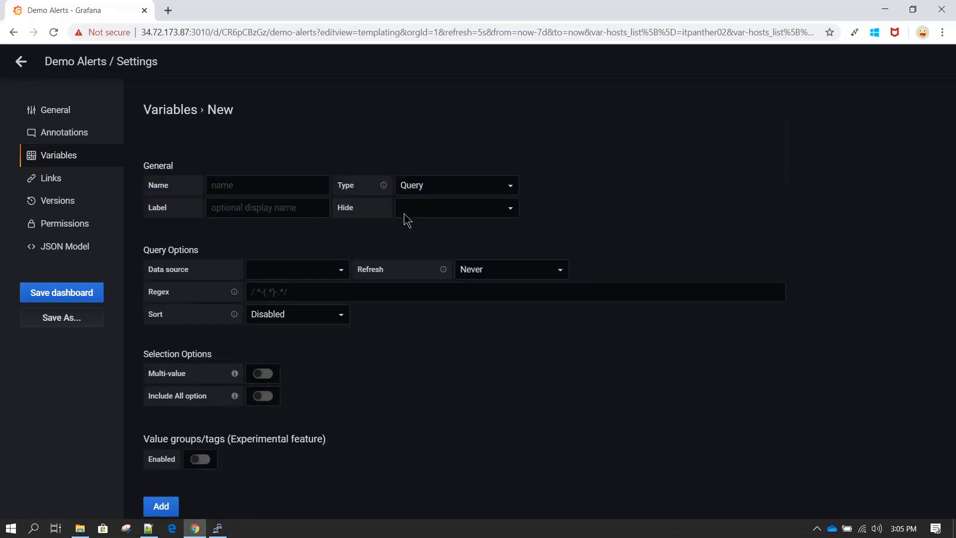
pyautogui.click(297, 187)
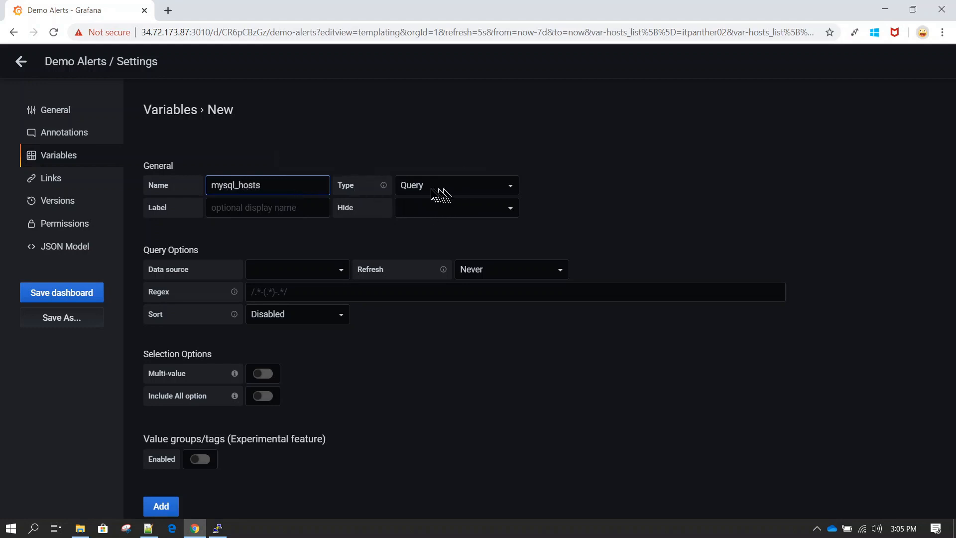
pyautogui.click(340, 271)
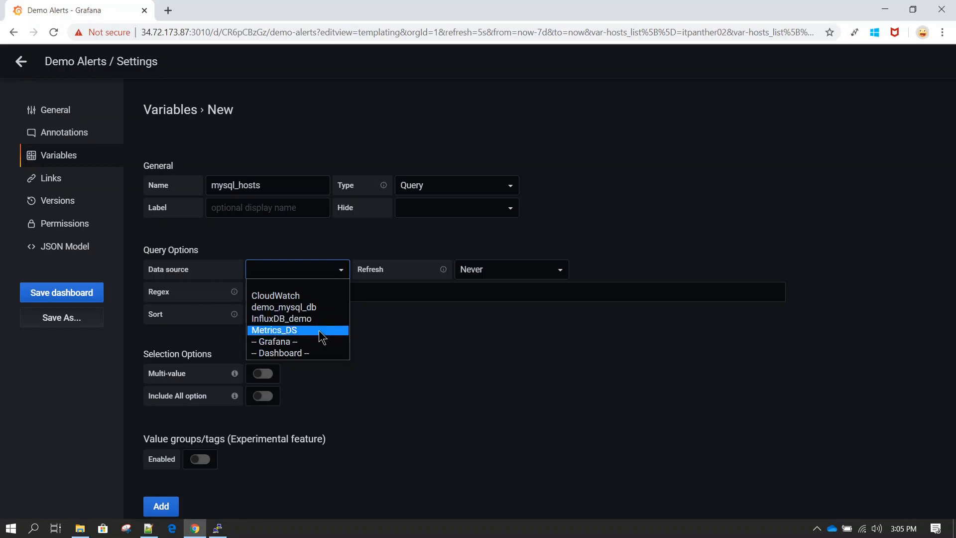
pyautogui.click(320, 331)
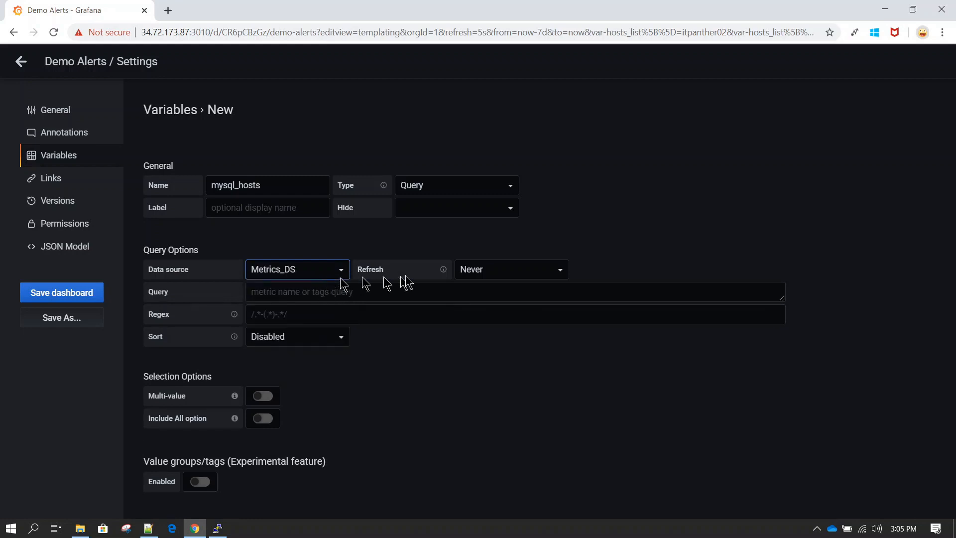
pyautogui.click(218, 528)
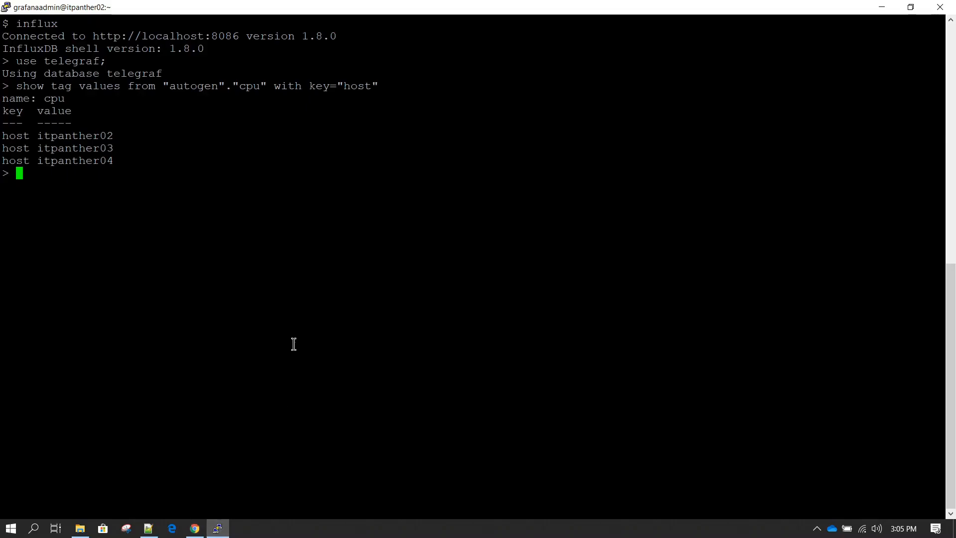
# Exit influx and log into MySQL as user grafana on the grafanadb database, entering the password
pyautogui.write('$')
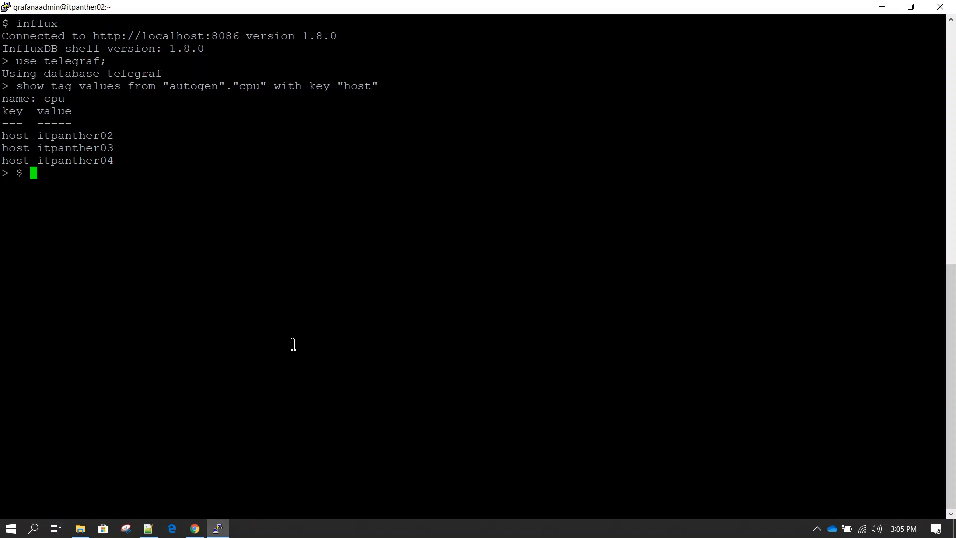
pyautogui.press('Return')
pyautogui.press('Return')
pyautogui.write('mysql -u grafana')
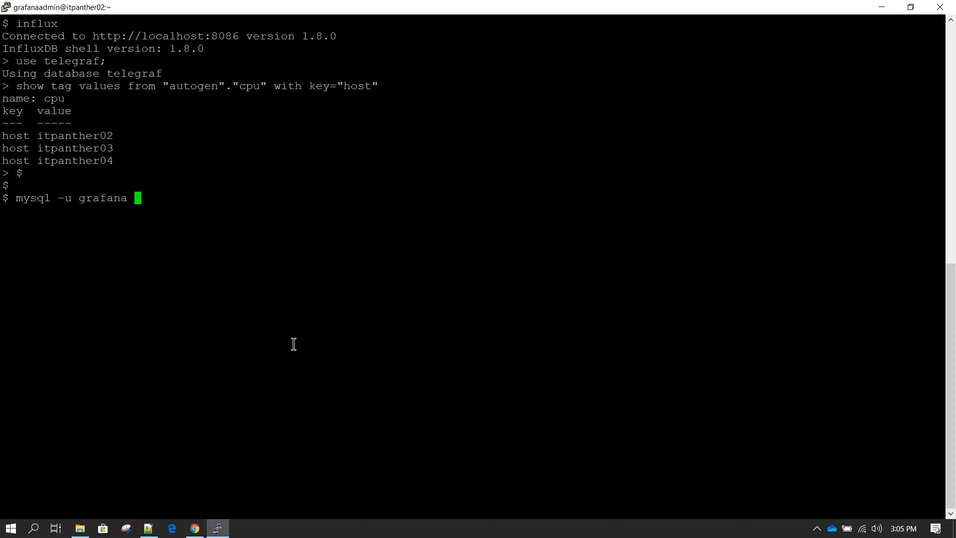
pyautogui.write('-p grafana')
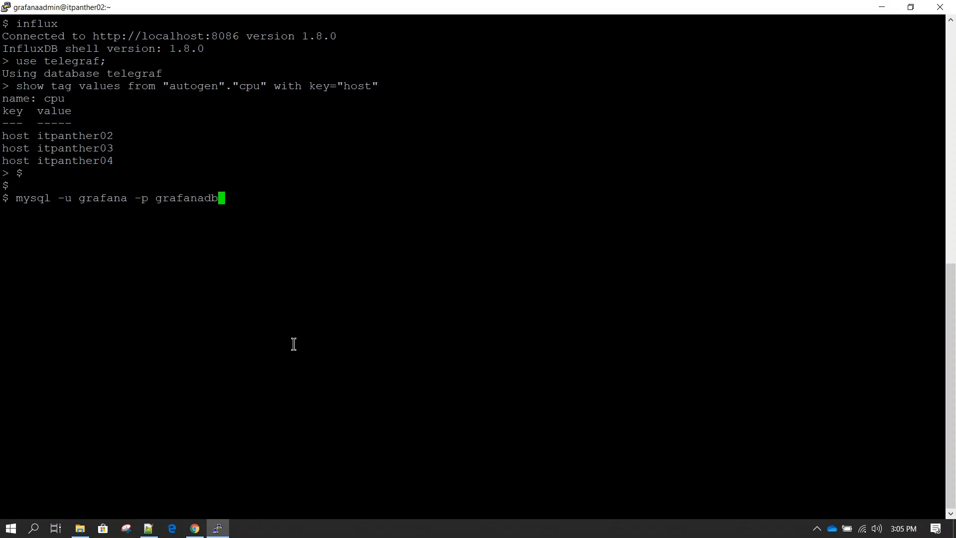
pyautogui.write('db')
pyautogui.press('Return')
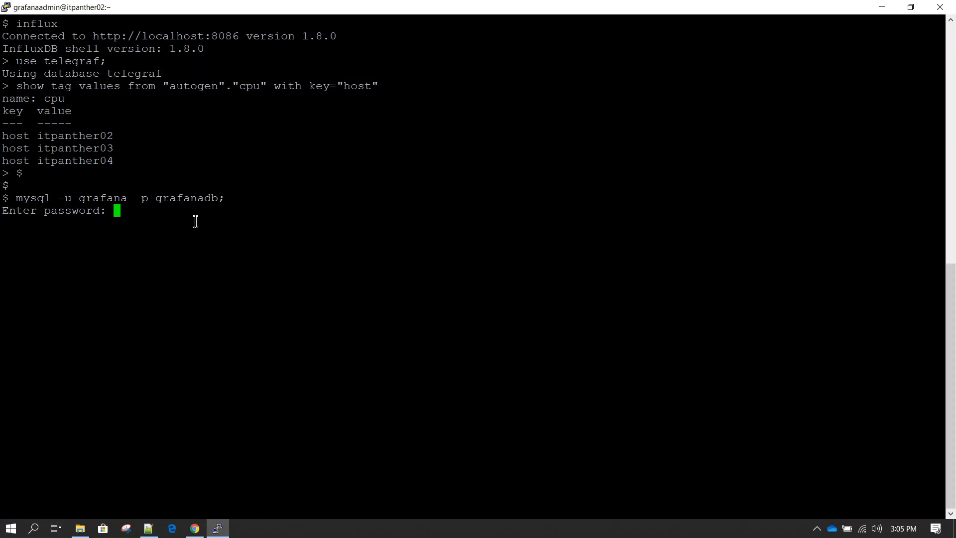
pyautogui.press('Return')
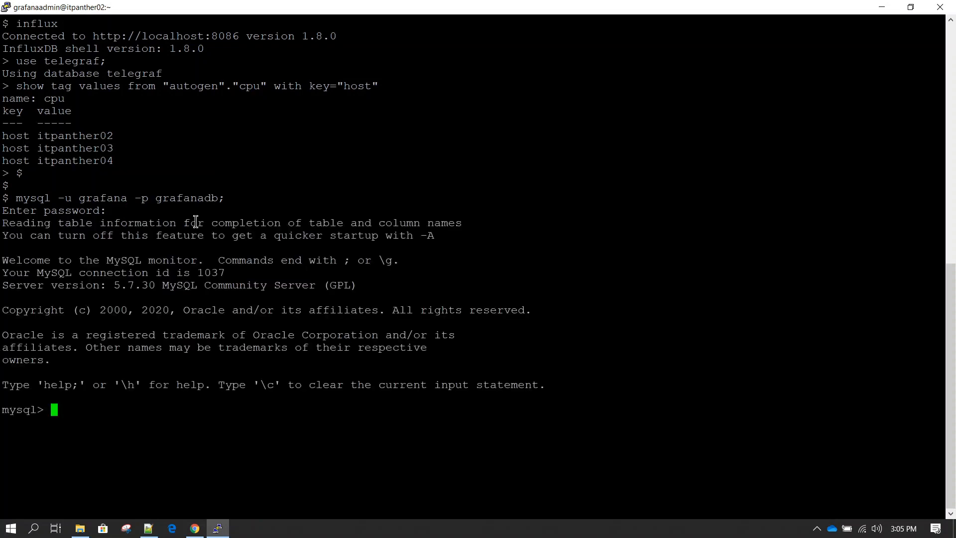
# Run 'select * from metrics;' in MySQL to list every metrics row
pyautogui.write('select * from metric')
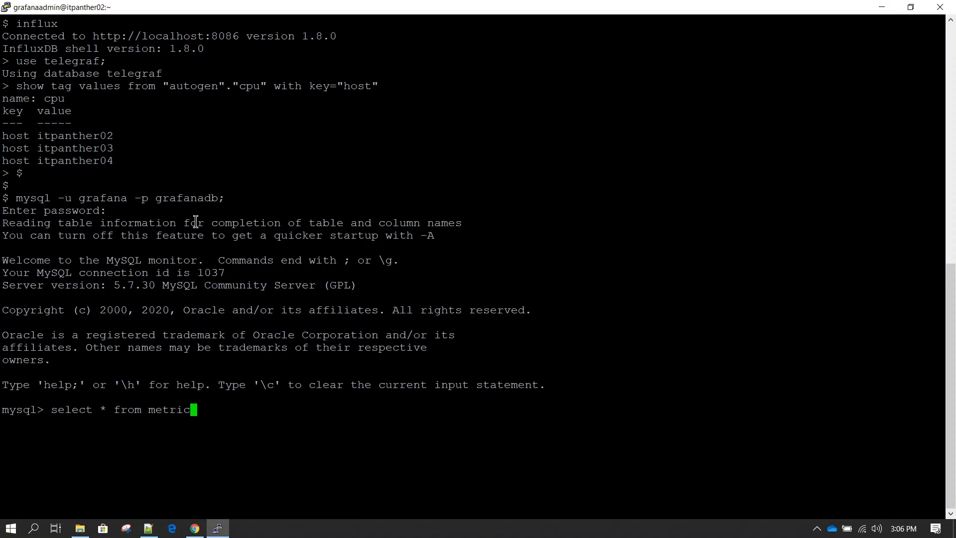
pyautogui.write('s;')
pyautogui.press('Return')
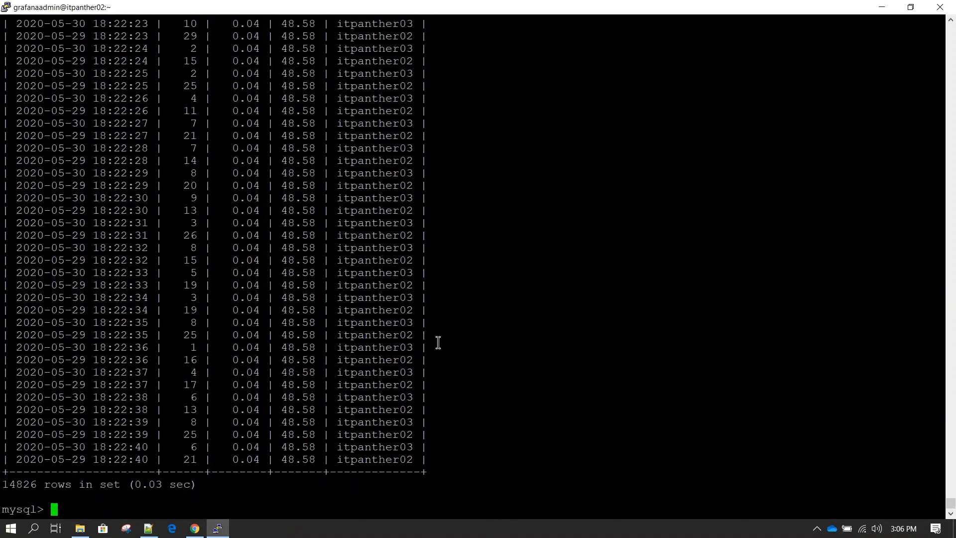
pyautogui.moveTo(369, 230); pyautogui.dragTo(384, 349)
pyautogui.click(388, 356)
# Refine the query to 'select distinct host from metrics;', returning itpanther02 and itpanther03, and copy it
pyautogui.write('select host from metri')
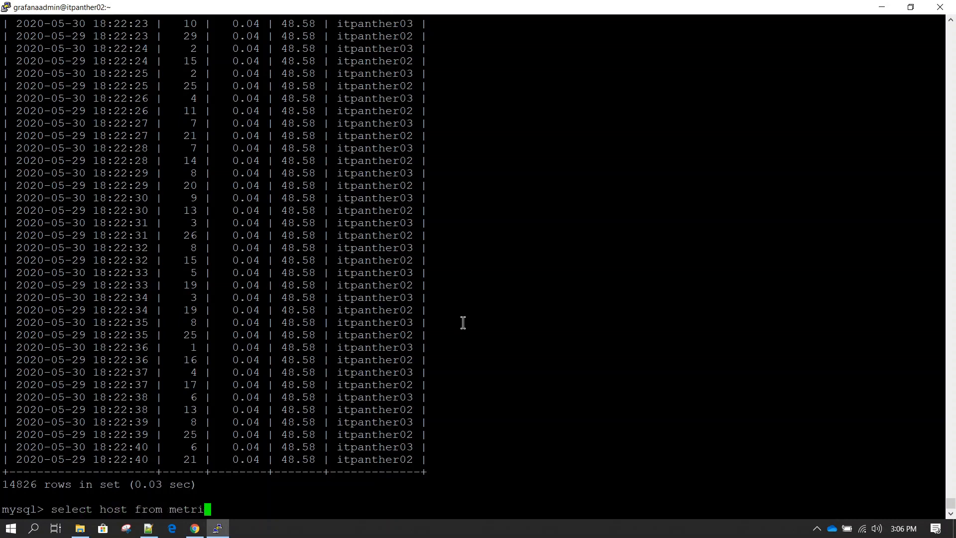
pyautogui.write('cs;')
pyautogui.press('Return')
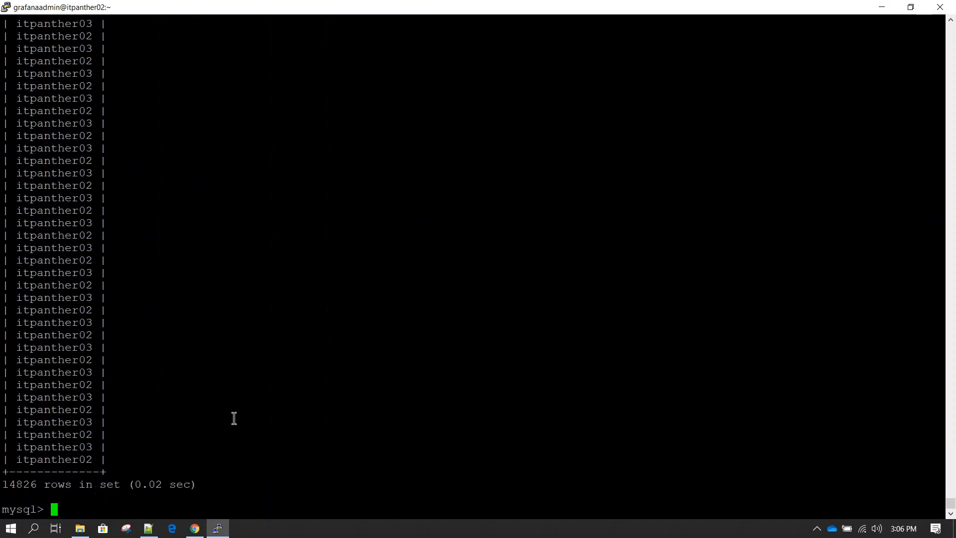
pyautogui.press('Up')
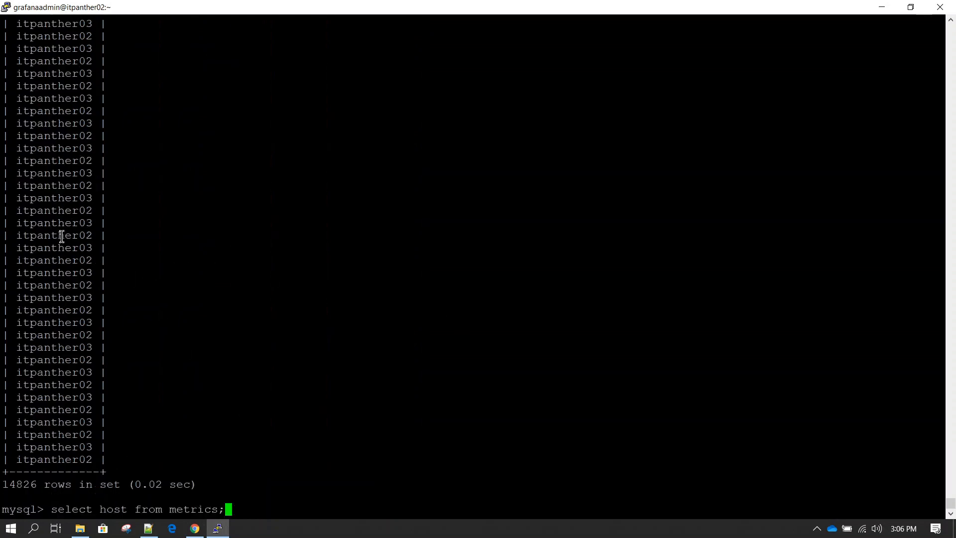
pyautogui.press('Left')
pyautogui.press('Left')
pyautogui.press('Left')
pyautogui.press('Left')
pyautogui.press('Left')
pyautogui.press('Left')
pyautogui.press('Left')
pyautogui.press('Left')
pyautogui.press('Left')
pyautogui.press('Left')
pyautogui.press('Left')
pyautogui.press('Left')
pyautogui.press('Left')
pyautogui.press('Left')
pyautogui.press('Left')
pyautogui.press('Left')
pyautogui.press('Left')
pyautogui.press('Left')
pyautogui.write('distinct')
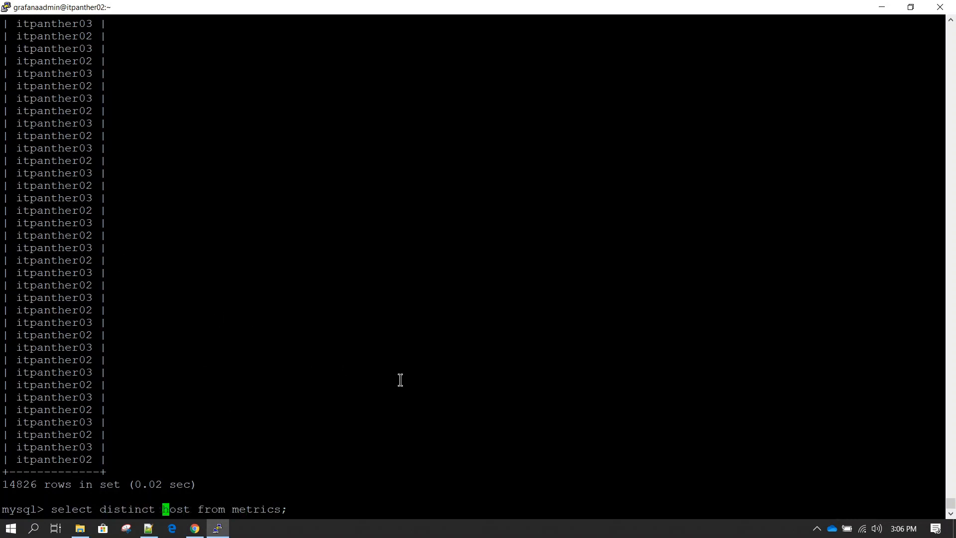
pyautogui.press('Return')
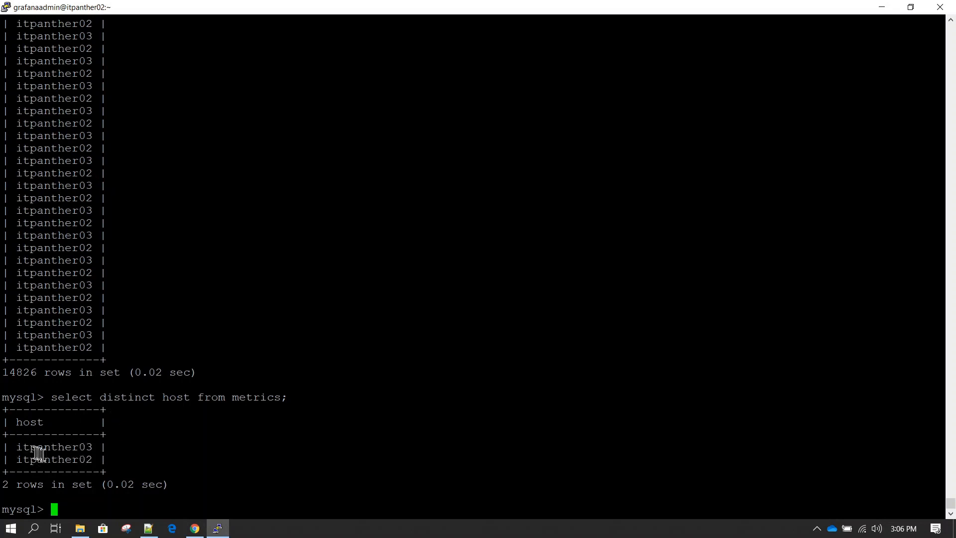
pyautogui.moveTo(54, 398); pyautogui.dragTo(278, 396)
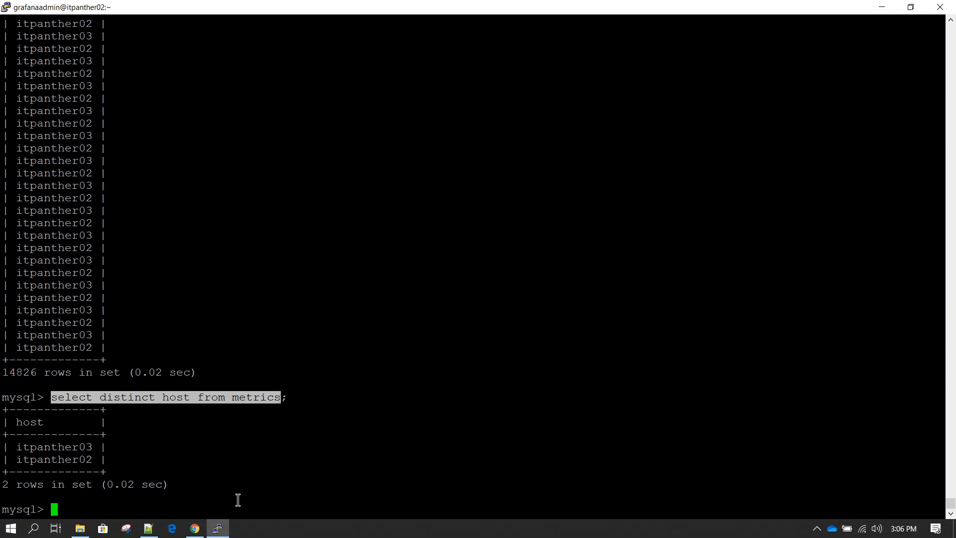
pyautogui.click(195, 528)
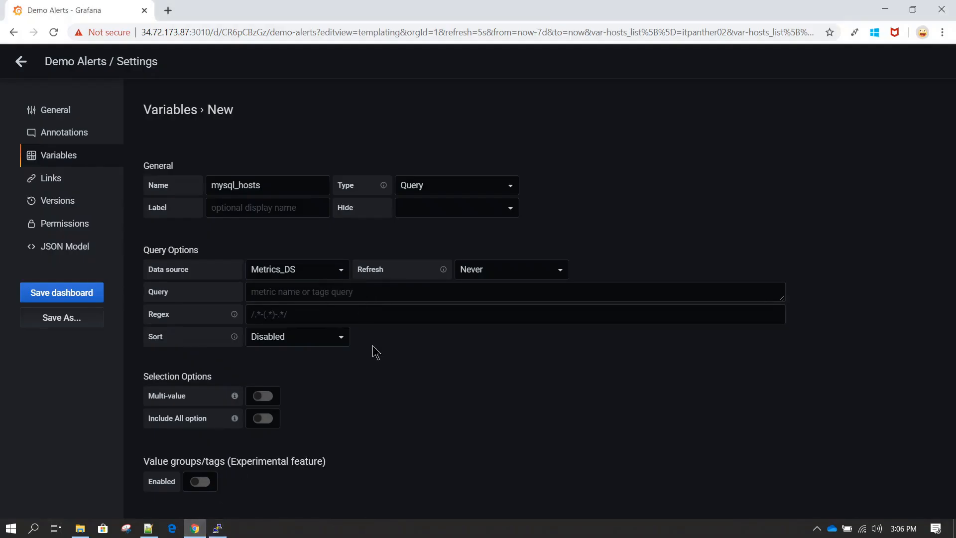
# Paste 'select distinct host from metrics' as the mysql_hosts variable query to preview its values
pyautogui.scroll(-1, 373, 346)
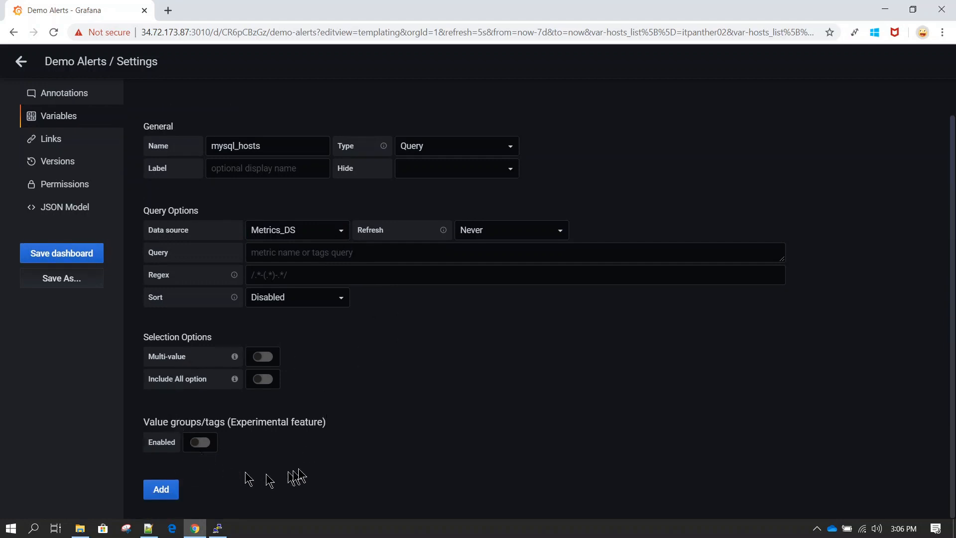
pyautogui.click(377, 252)
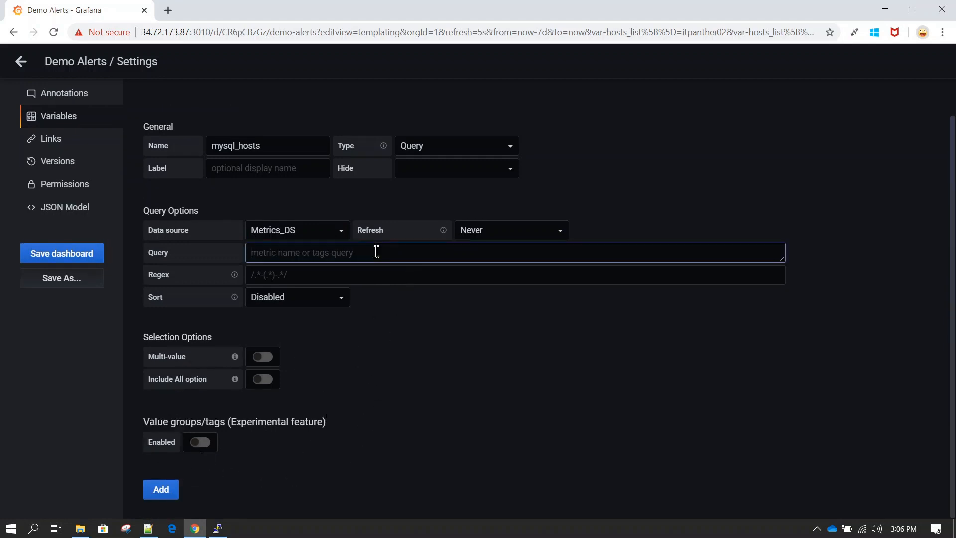
pyautogui.write('select distinct host from metrics')
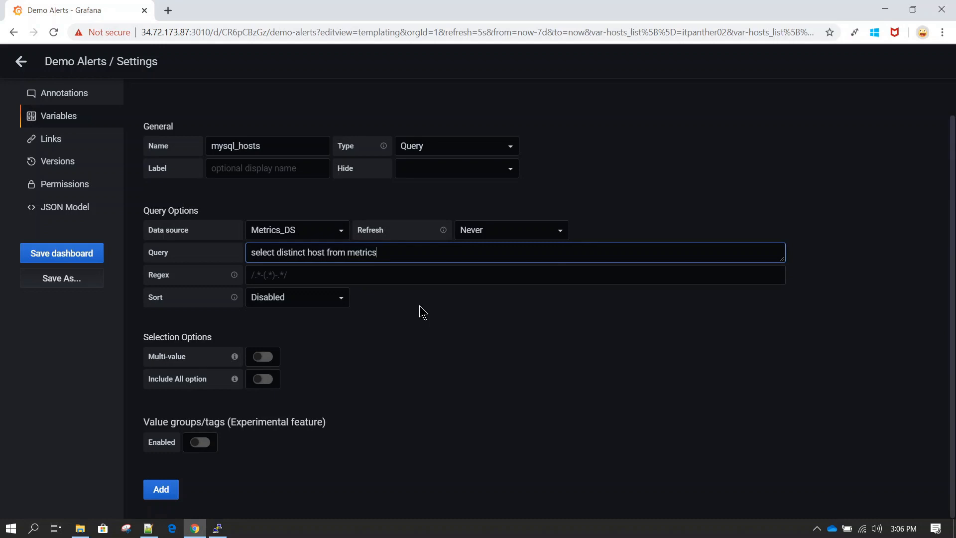
pyautogui.click(407, 360)
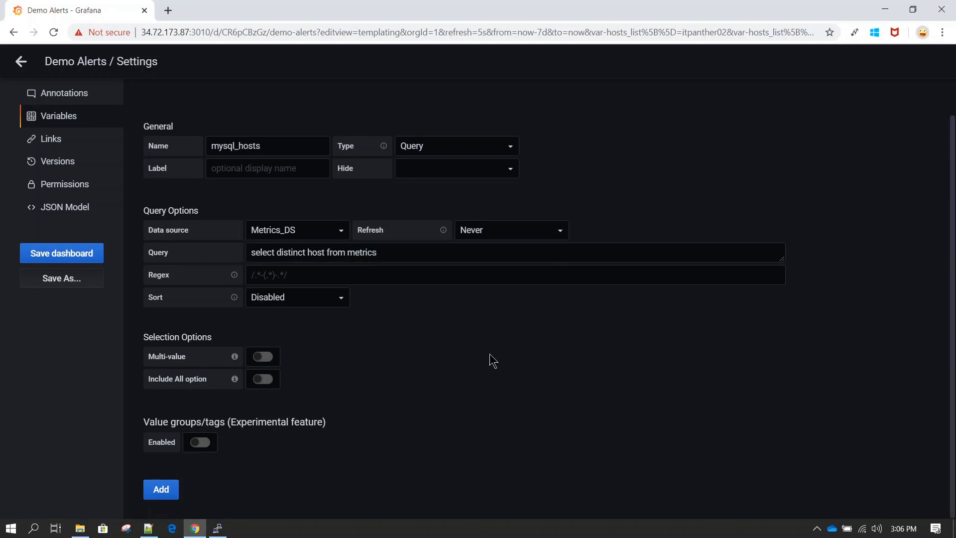
# Enable Multi-value and Include All option, then add the mysql_hosts variable
pyautogui.scroll(-2, 406, 263)
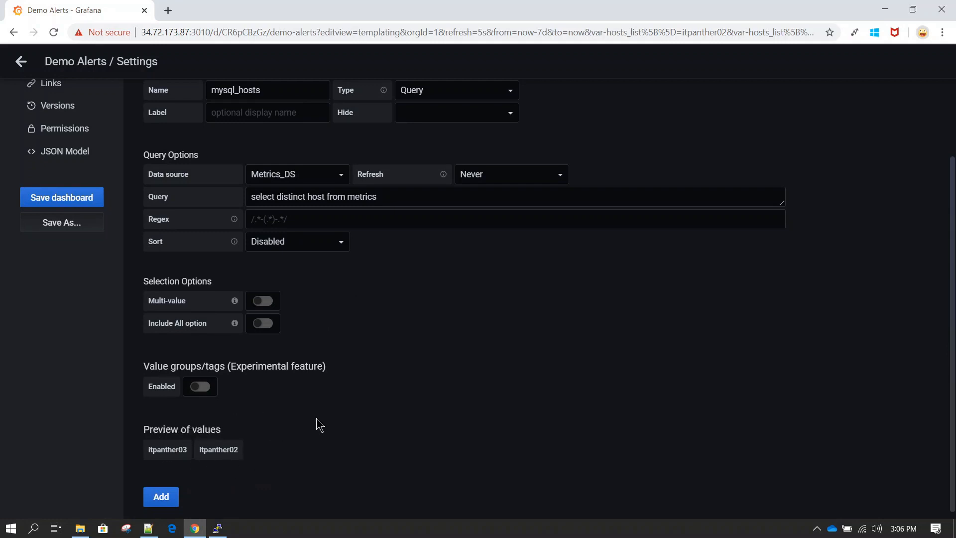
pyautogui.scroll(-1, 319, 425)
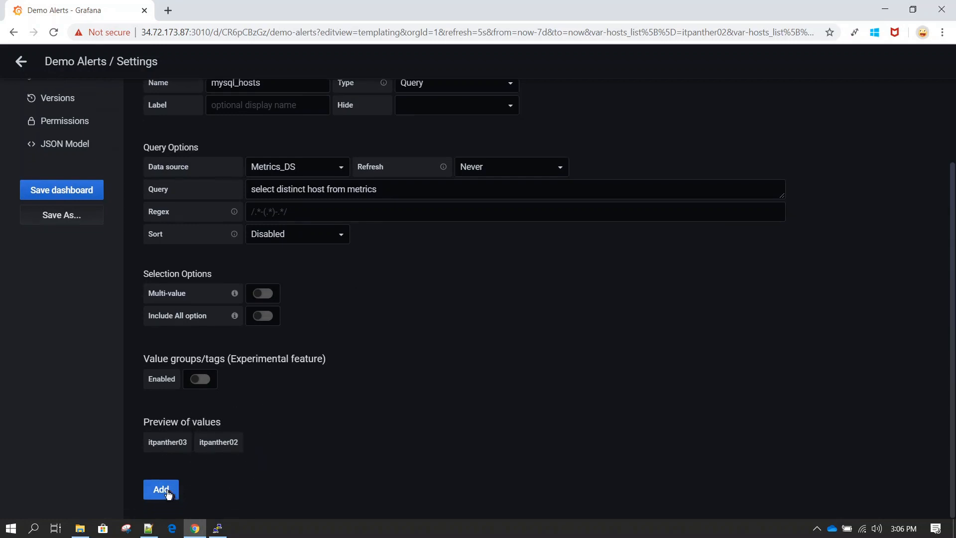
pyautogui.click(268, 293)
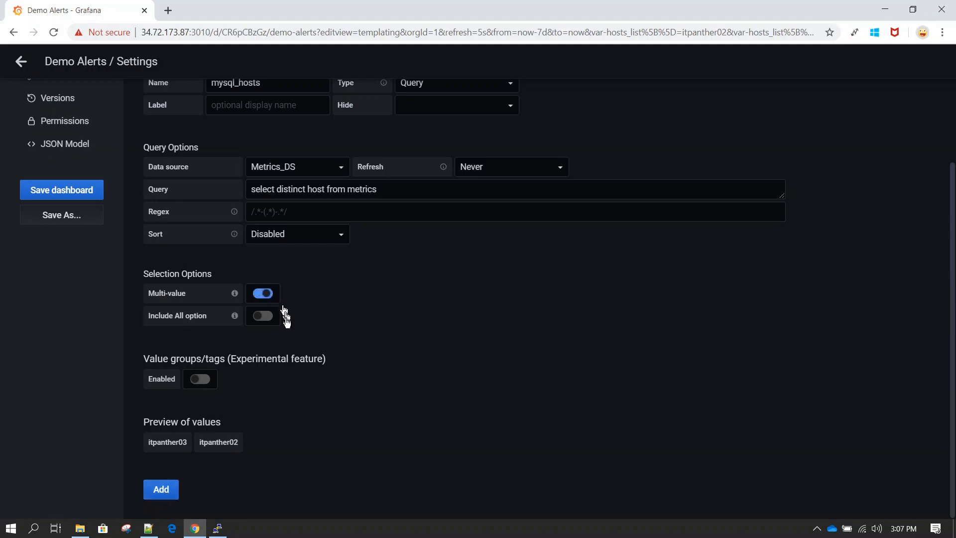
pyautogui.click(273, 322)
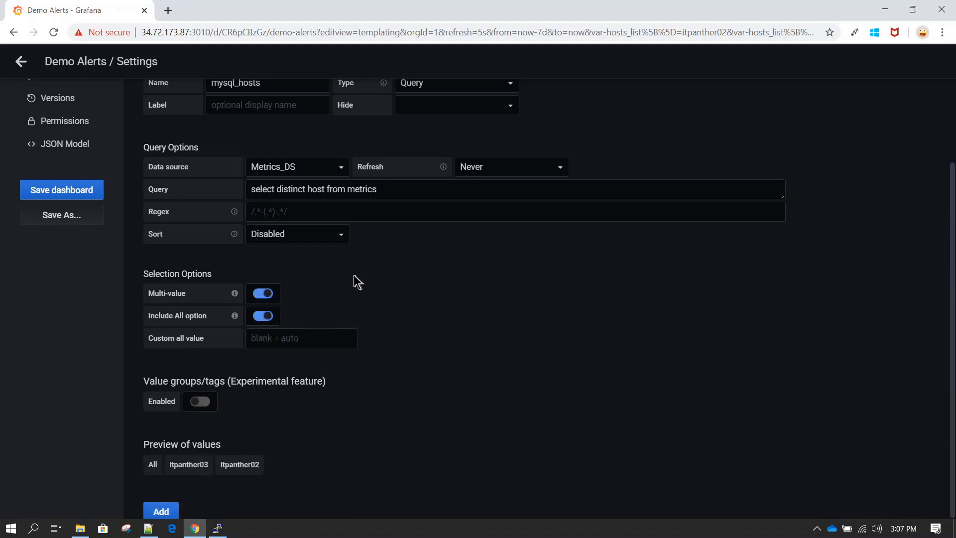
pyautogui.scroll(-1, 350, 309)
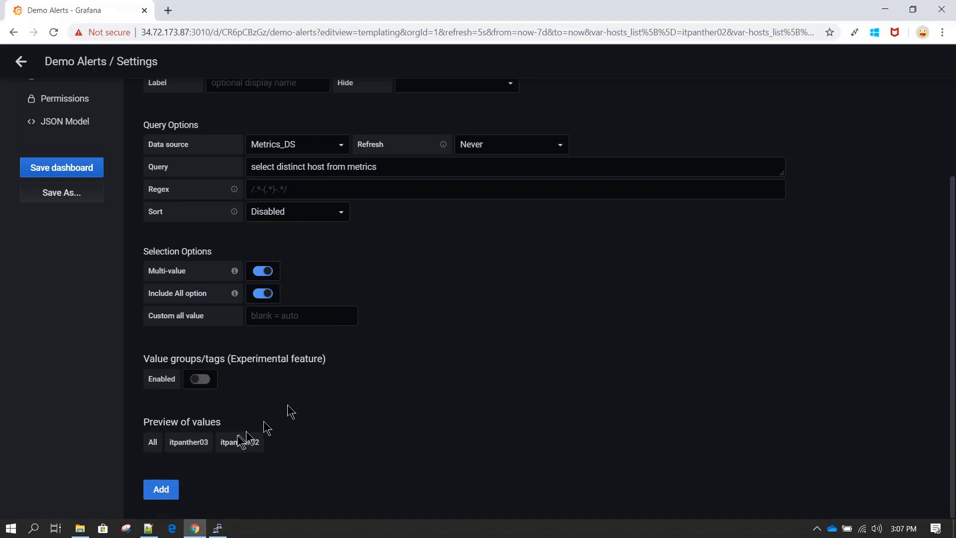
pyautogui.click(162, 489)
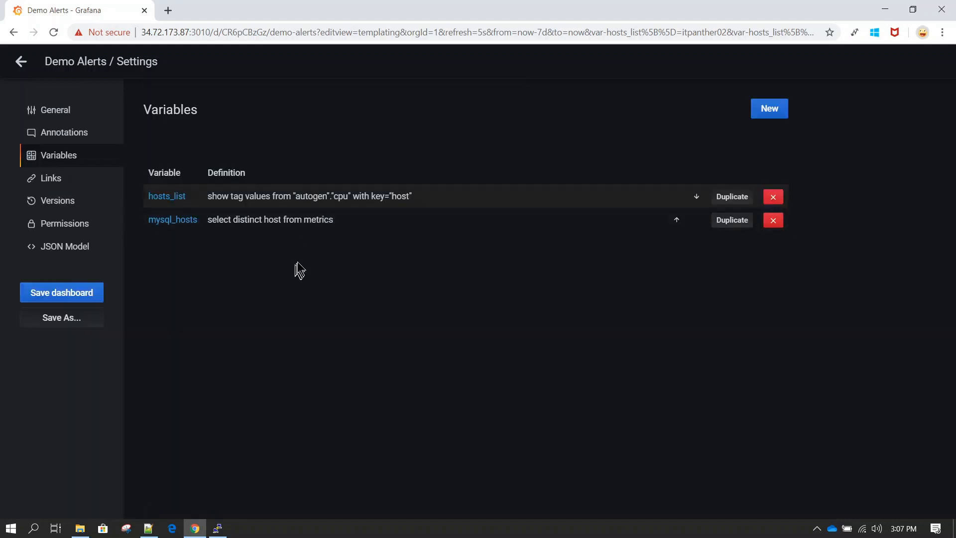
# Save the Demo Alerts dashboard and return to it, showing mysql_hosts set to itpanther03
pyautogui.click(80, 297)
pyautogui.click(368, 249)
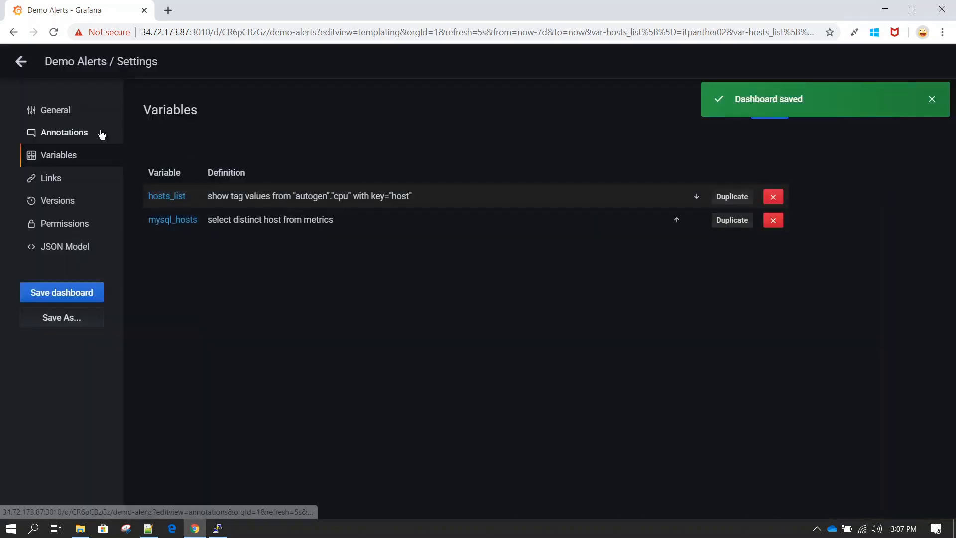
pyautogui.click(24, 63)
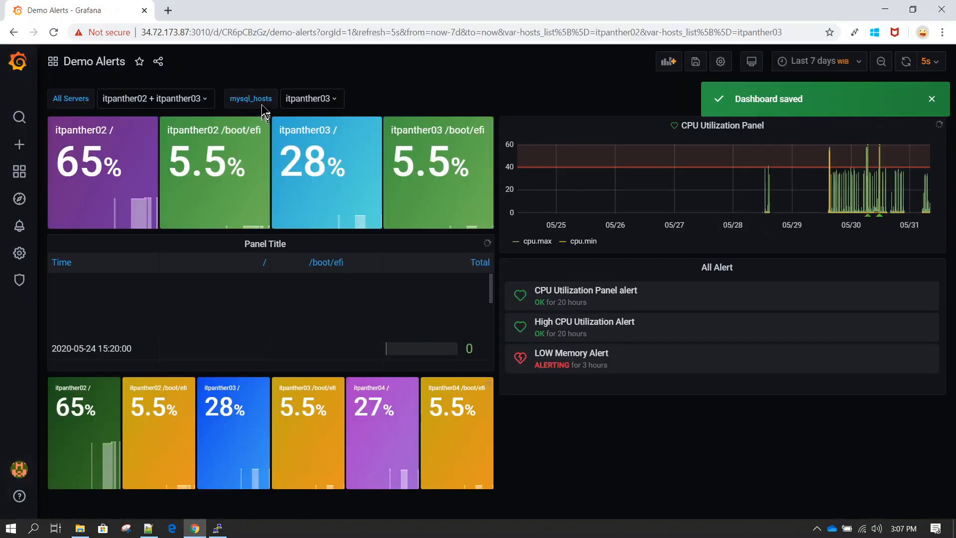